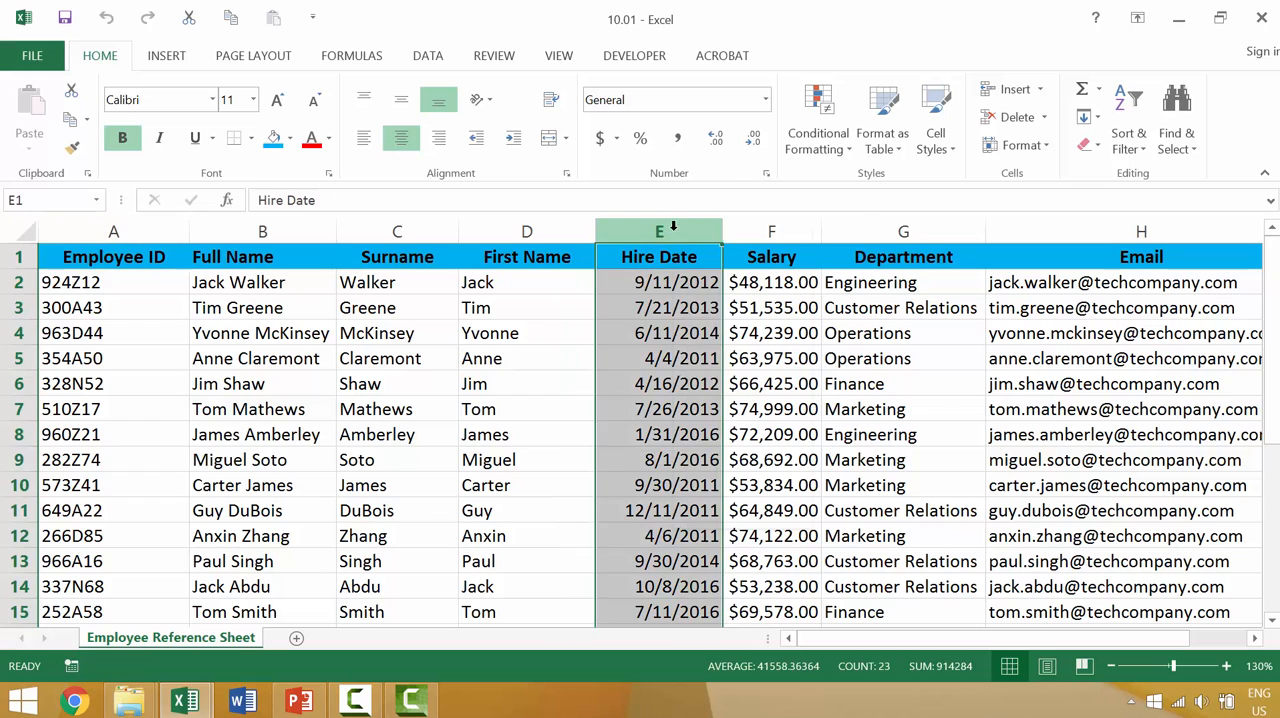
# Step: Insert a new column before the Hire Date column and title it Nick Name in cell E1
pyautogui.rightClick(673, 231)
pyautogui.click(717, 369)
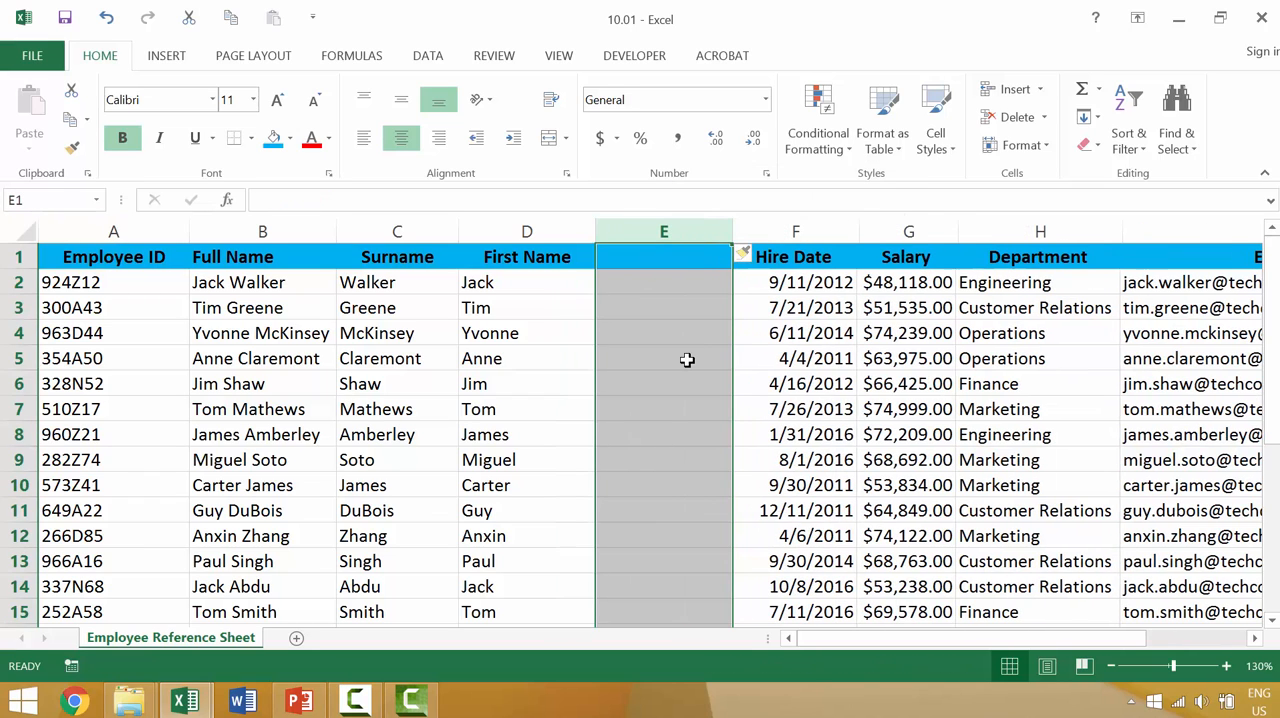
pyautogui.click(695, 265)
pyautogui.write('Nick Name')
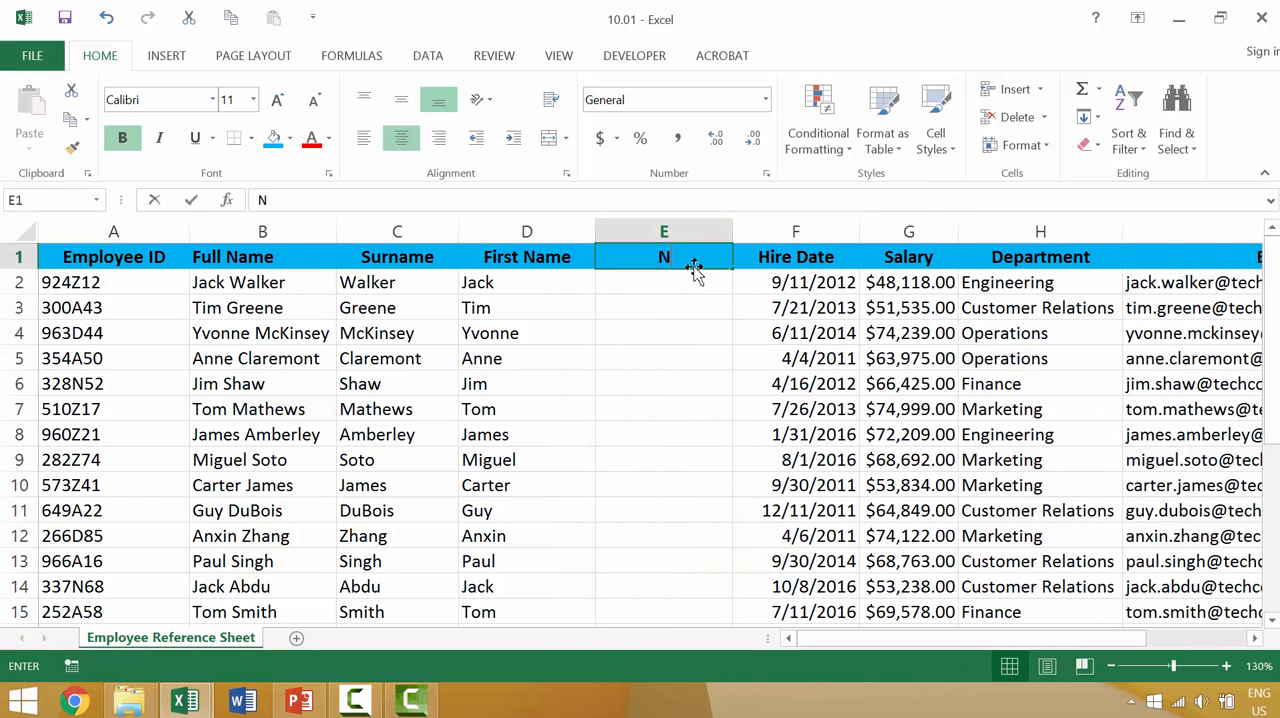
pyautogui.press('Return')
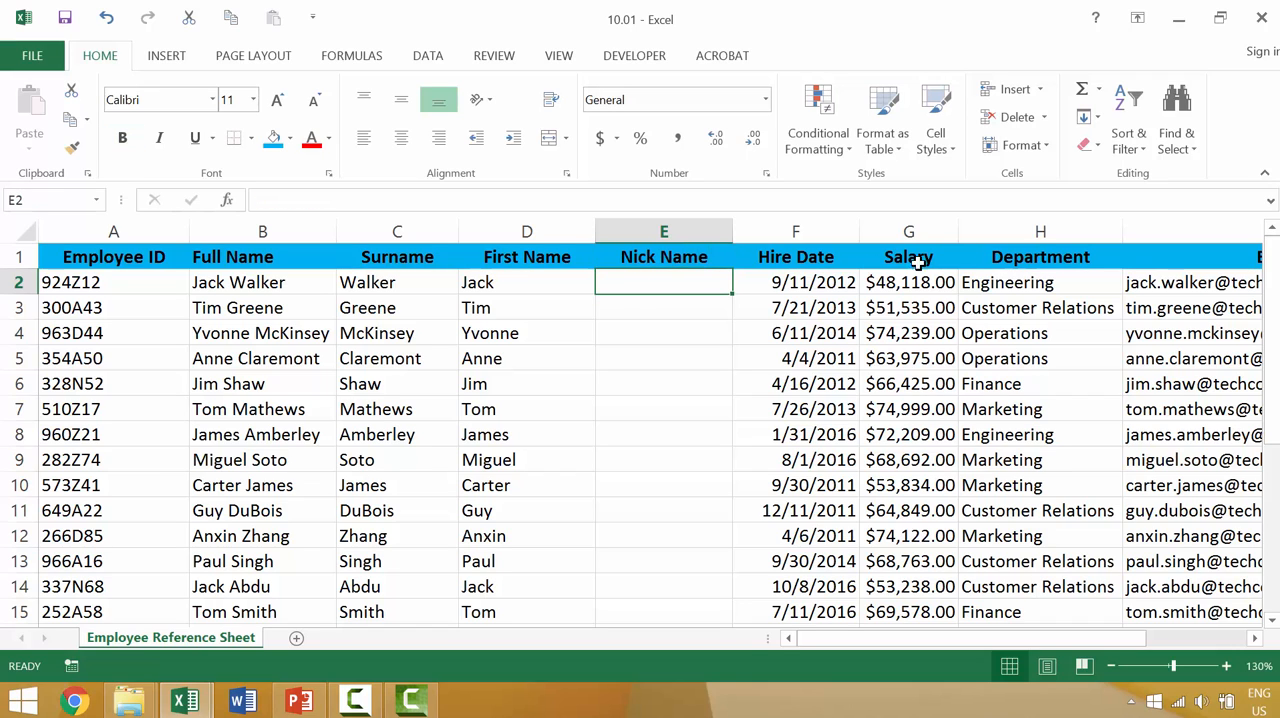
# Step: Insert an entire new column between the Department and Email columns
pyautogui.click(1050, 231)
pyautogui.rightClick(1090, 240)
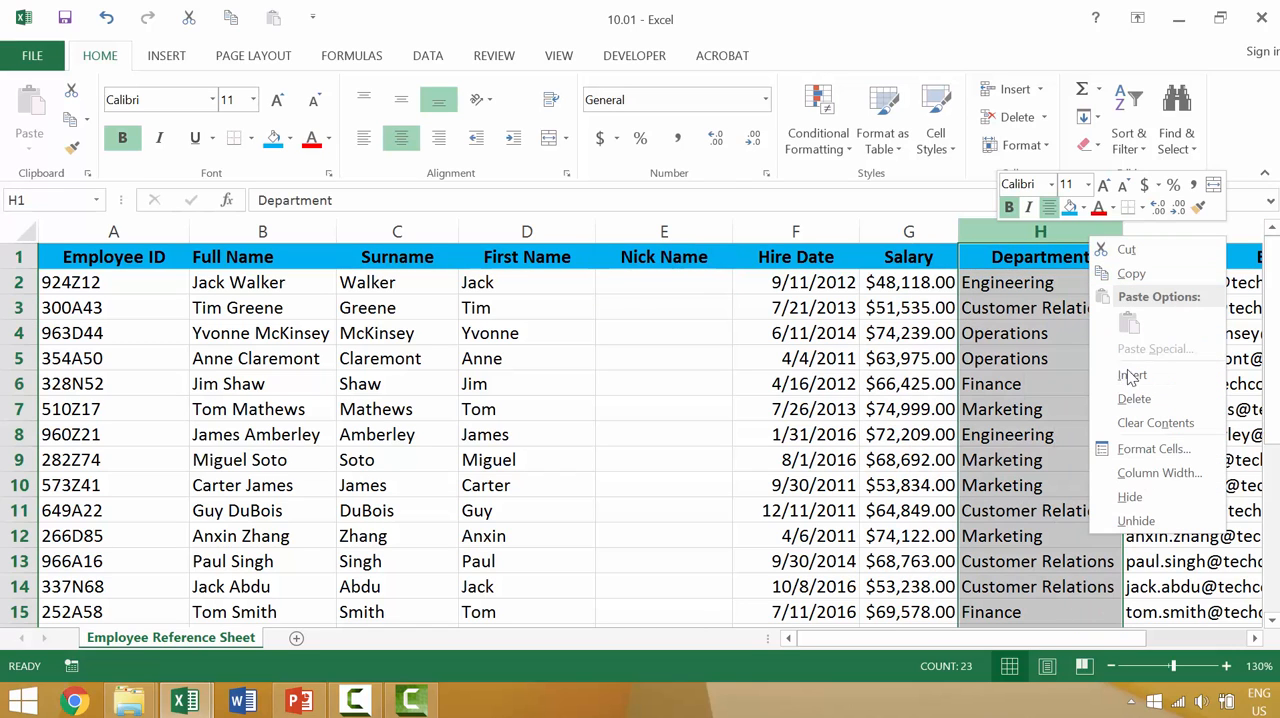
pyautogui.press('Escape')
pyautogui.click(1205, 258)
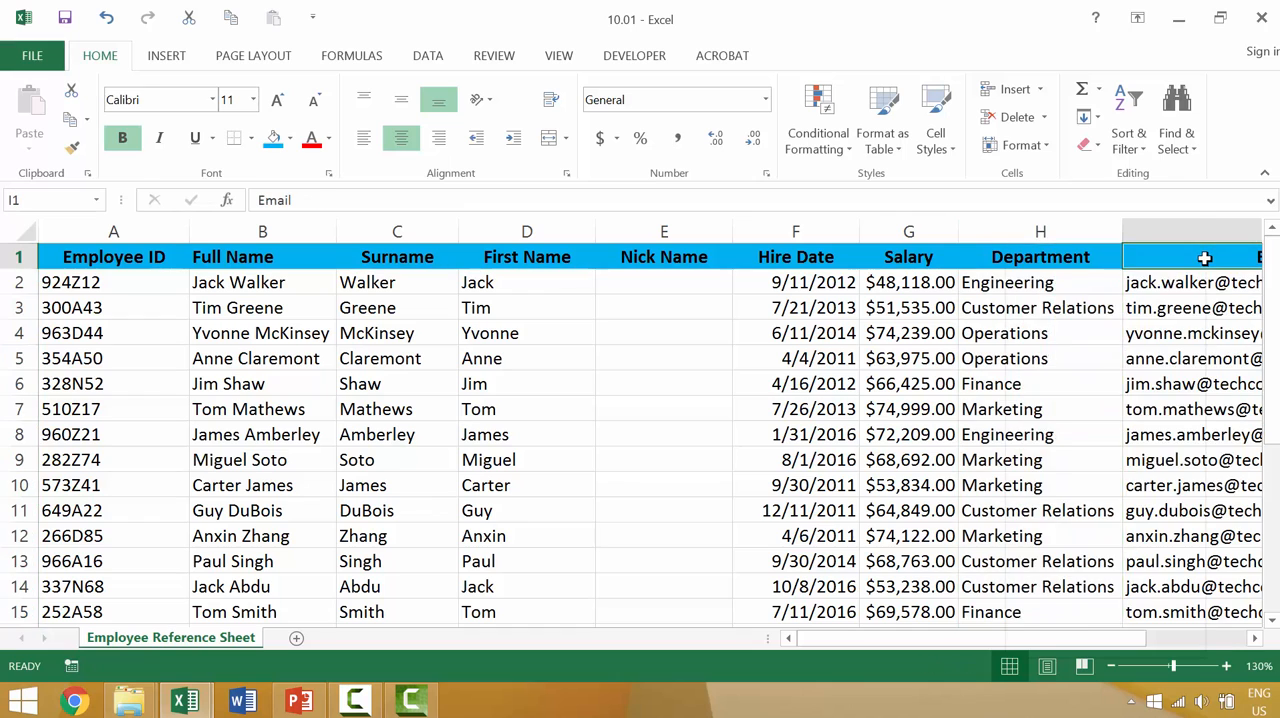
pyautogui.rightClick(1205, 258)
pyautogui.click(1053, 398)
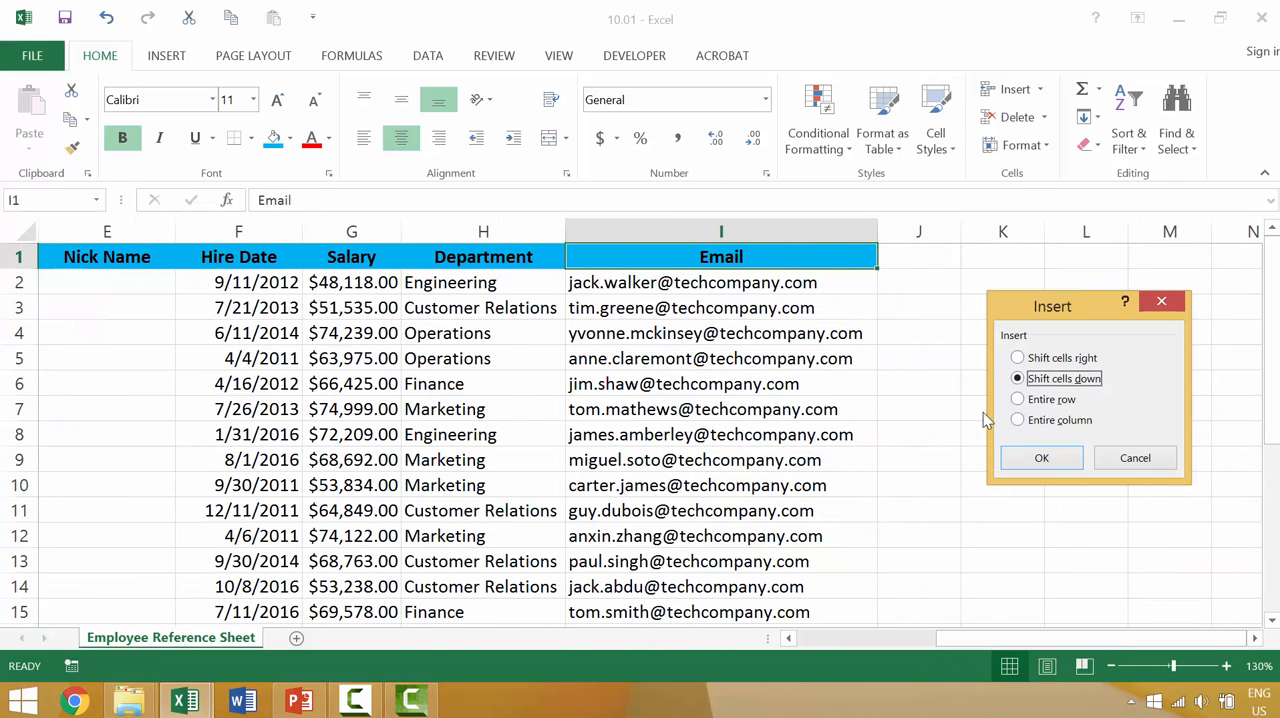
pyautogui.click(1045, 421)
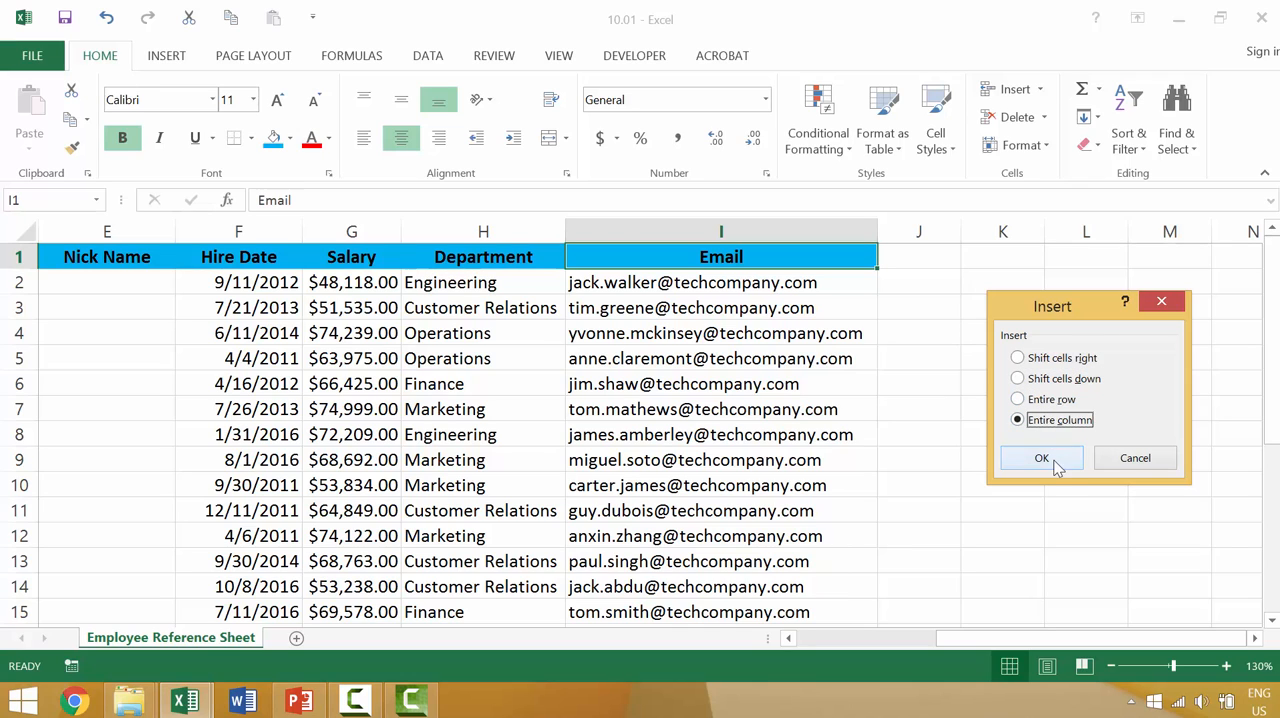
pyautogui.click(1041, 458)
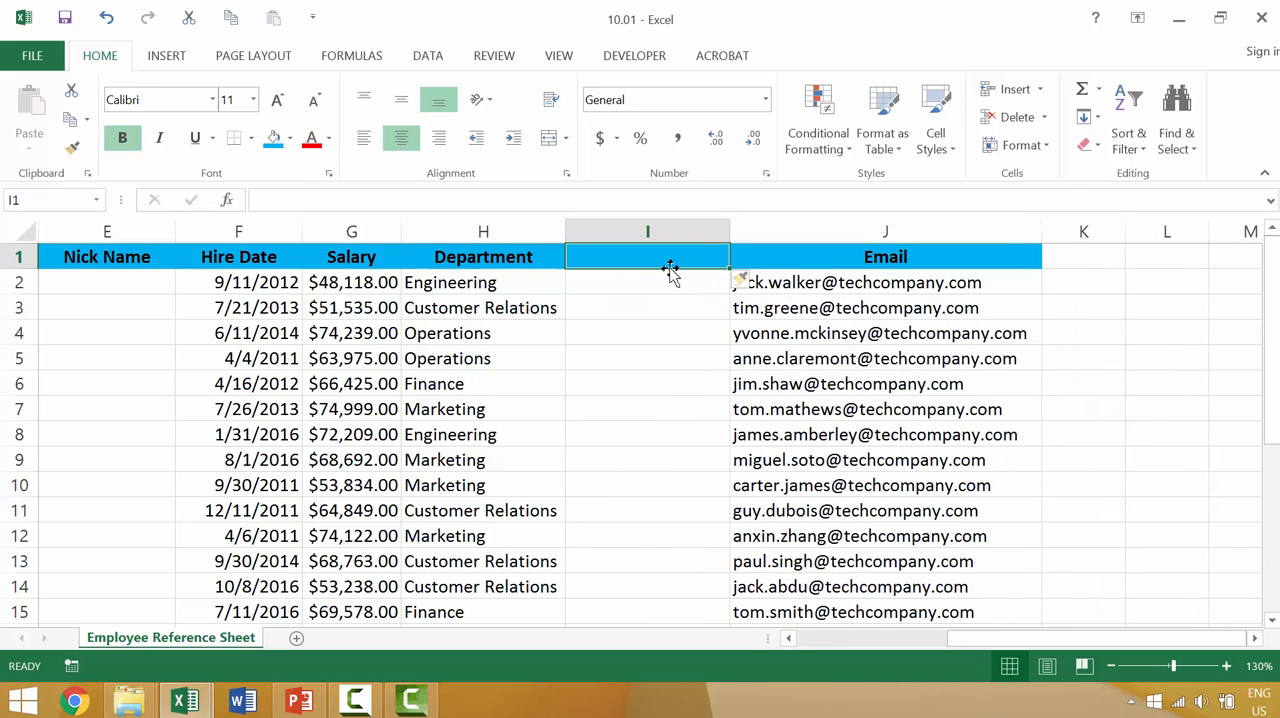
# Step: Title the empty column before Email "Head of Department" and fit the column width to that heading
pyautogui.write('Head o')
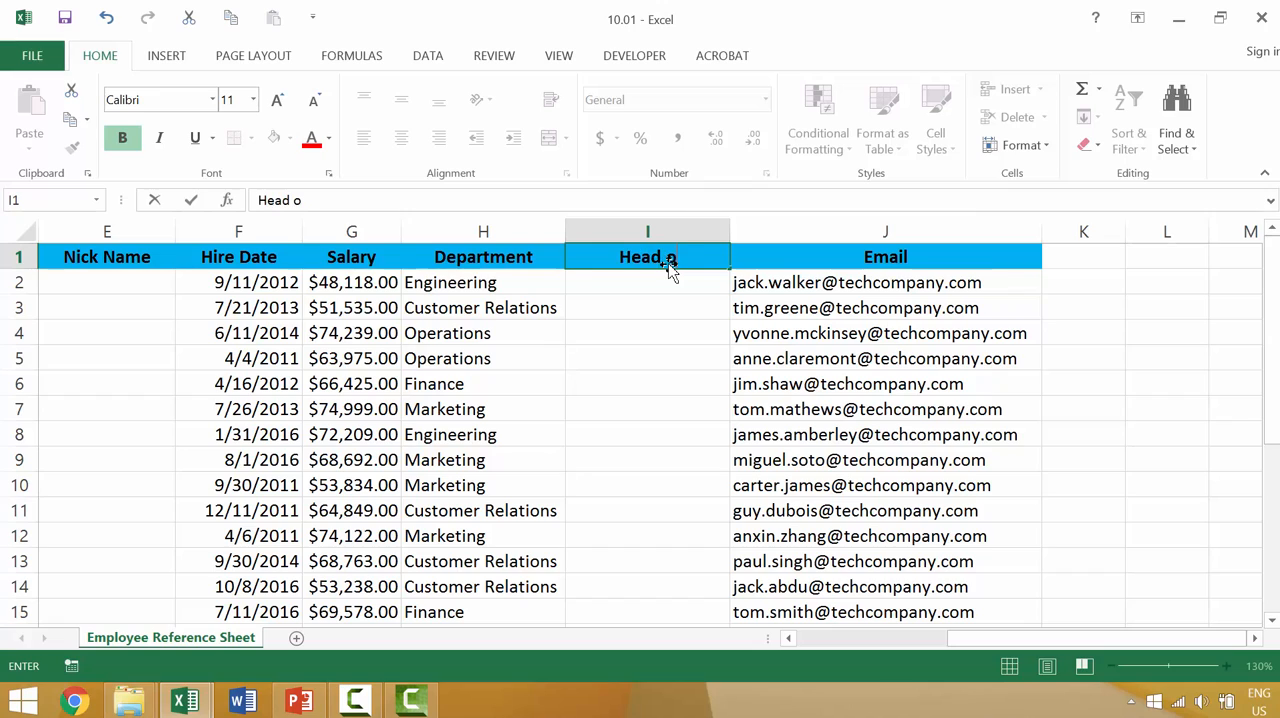
pyautogui.write('f Department')
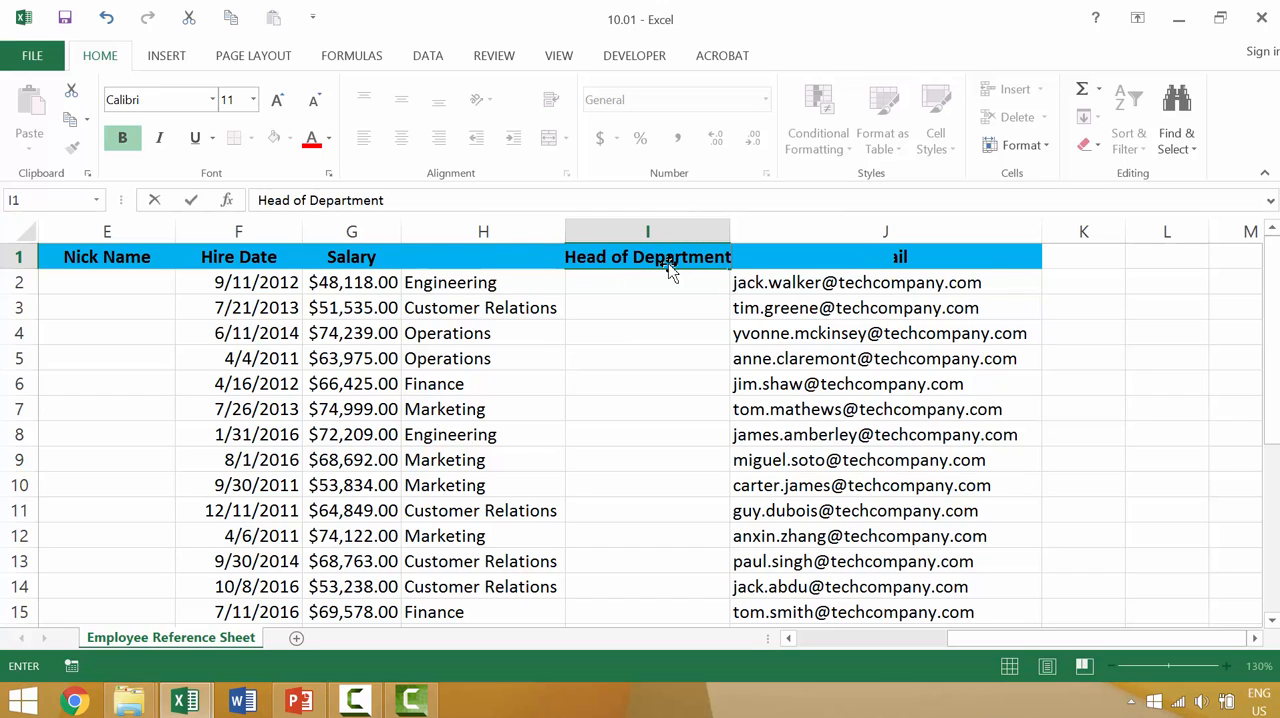
pyautogui.press('Return')
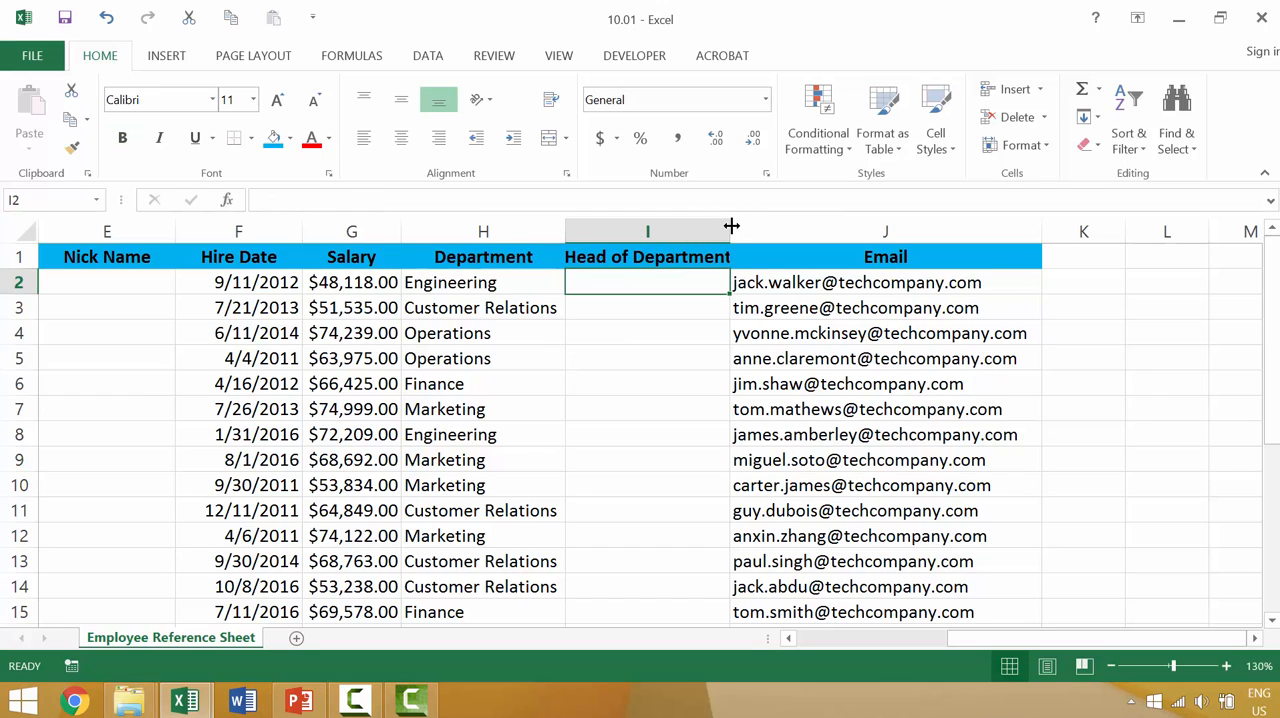
pyautogui.doubleClick(730, 223)
# Step: Enter the nickname of the employee in row 5 in cell E5 of the Nick Name column
pyautogui.scroll(-2, 703, 234)
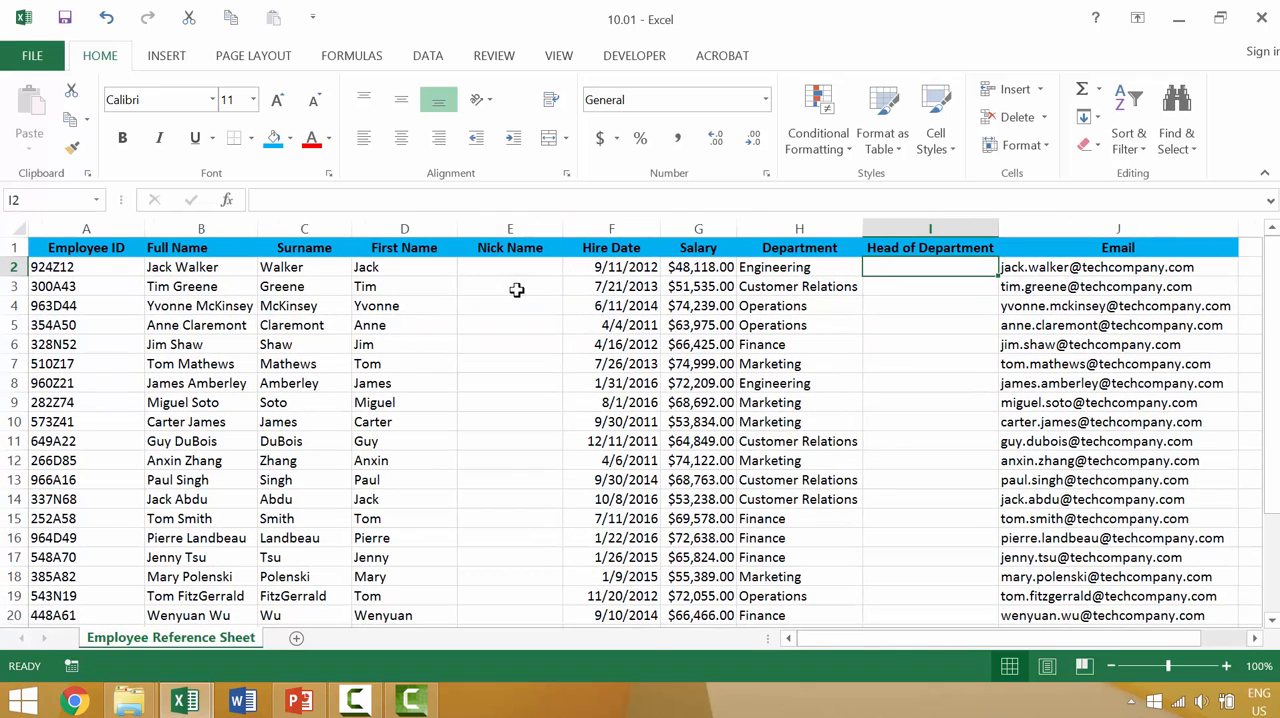
pyautogui.click(464, 327)
pyautogui.write('Annie')
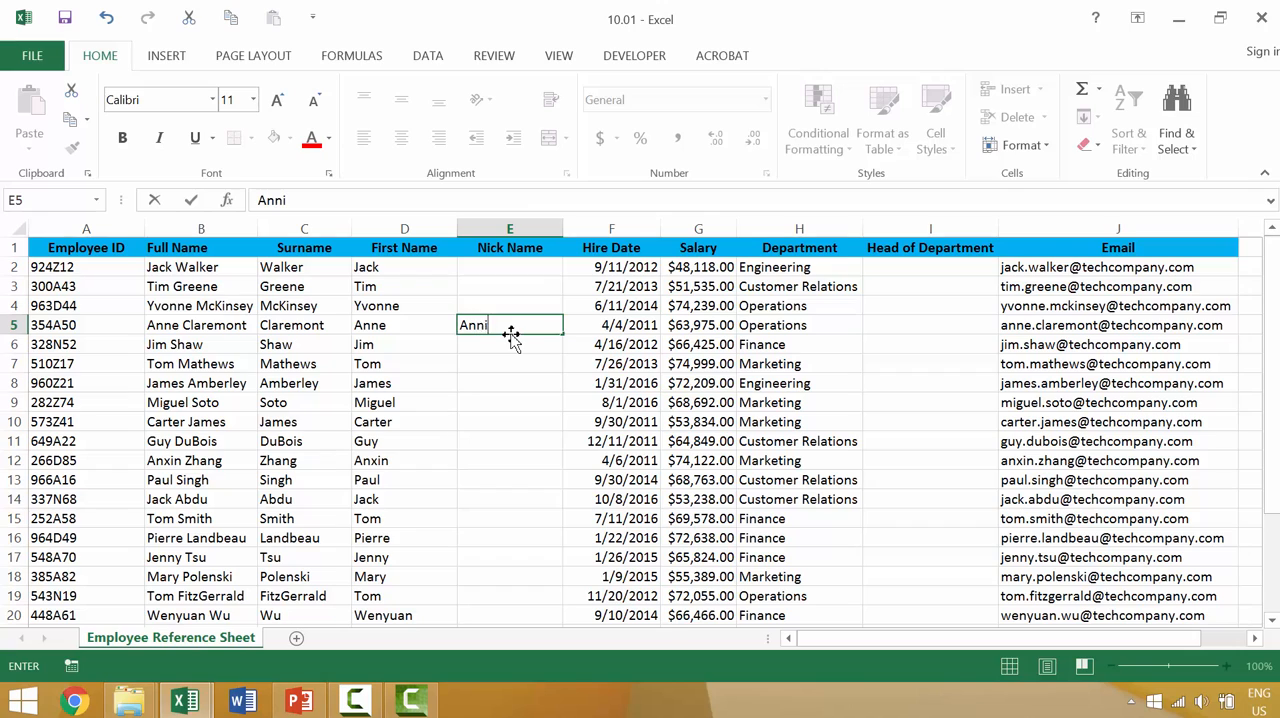
pyautogui.press('Return')
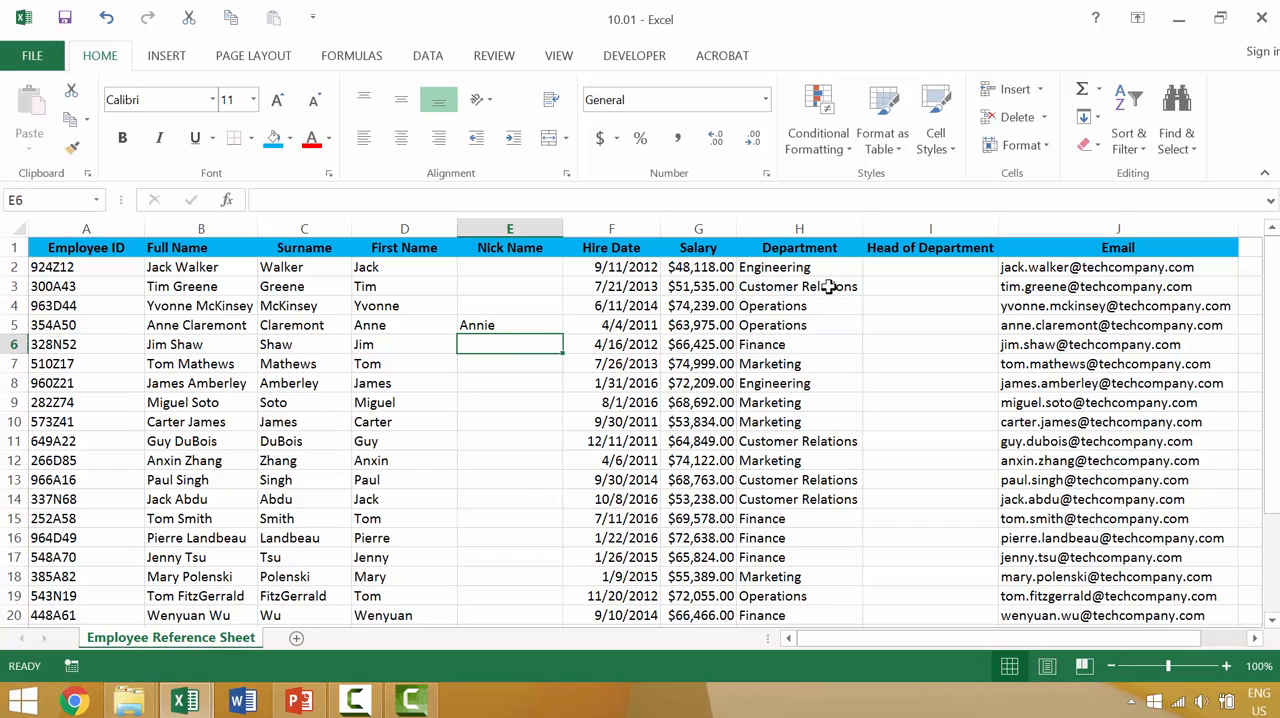
# Step: Enter "Head of Marketing" in cell I7, the Head of Department column for the Marketing employee in row 7
pyautogui.click(819, 364)
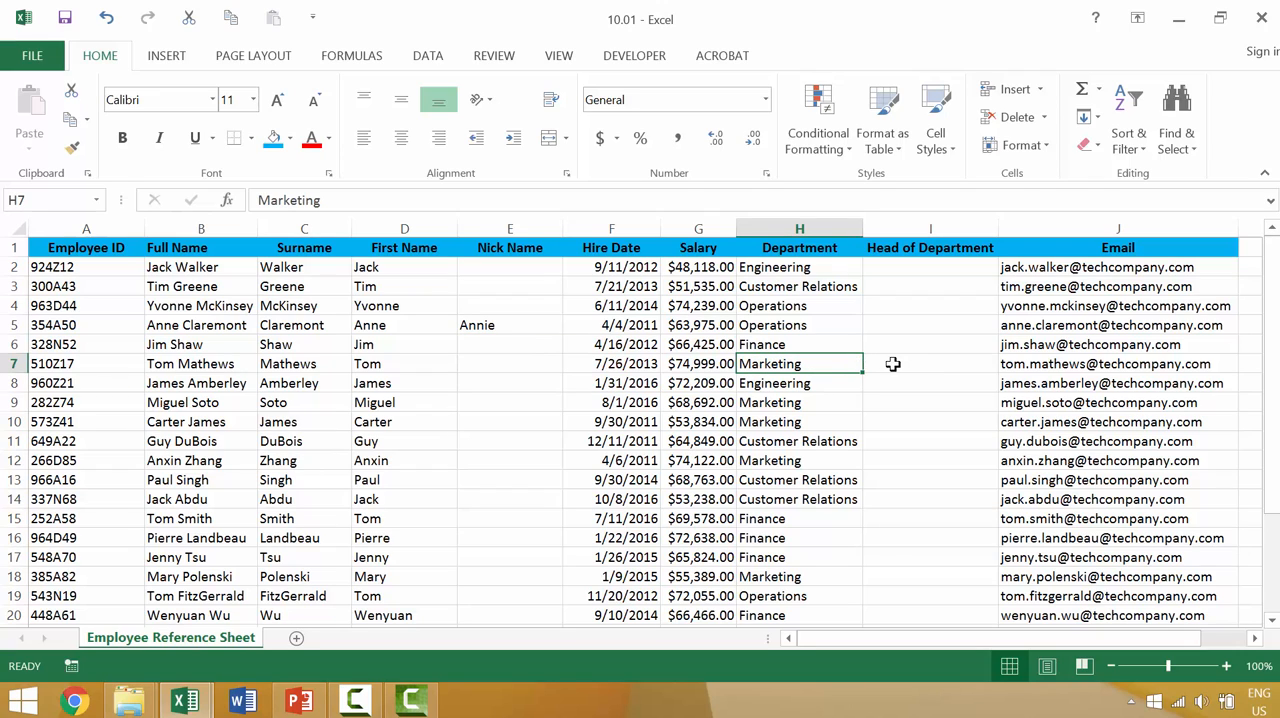
pyautogui.click(929, 361)
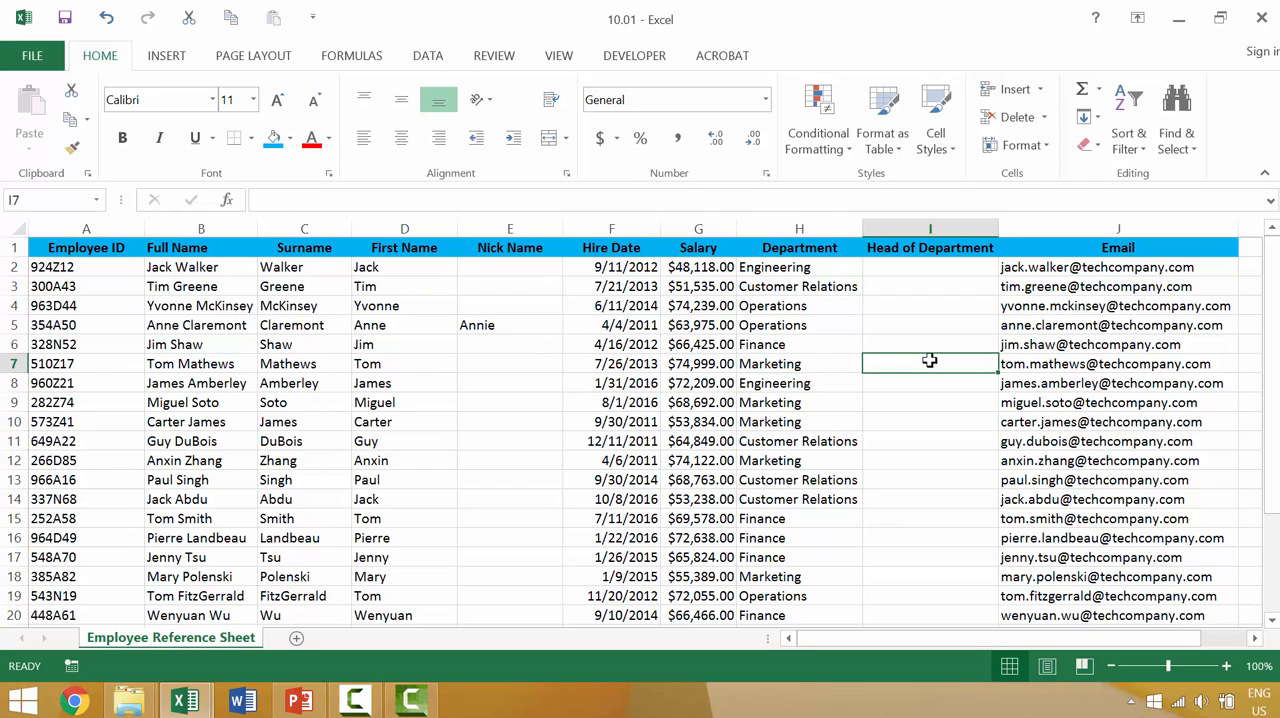
pyautogui.write('HEad of Marketing')
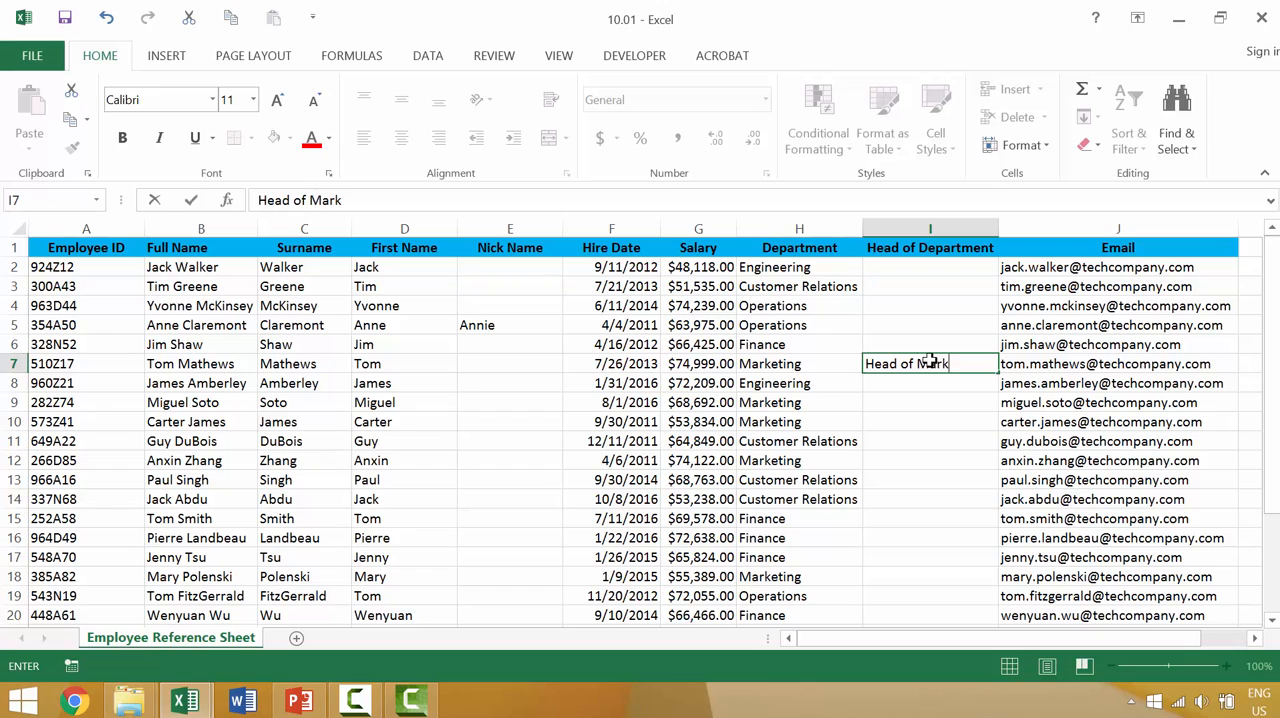
pyautogui.press('Return')
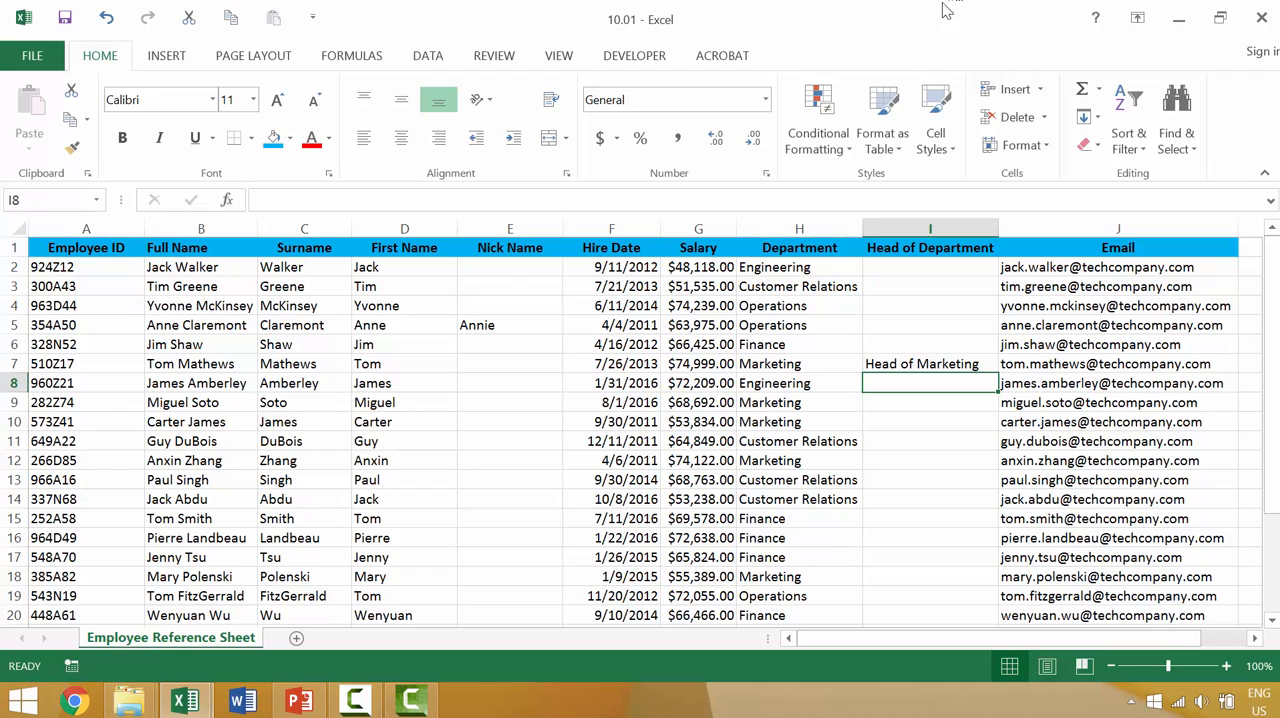
# Step: Delete the whole Nick Name column and the whole Head of Department column
pyautogui.click(544, 230)
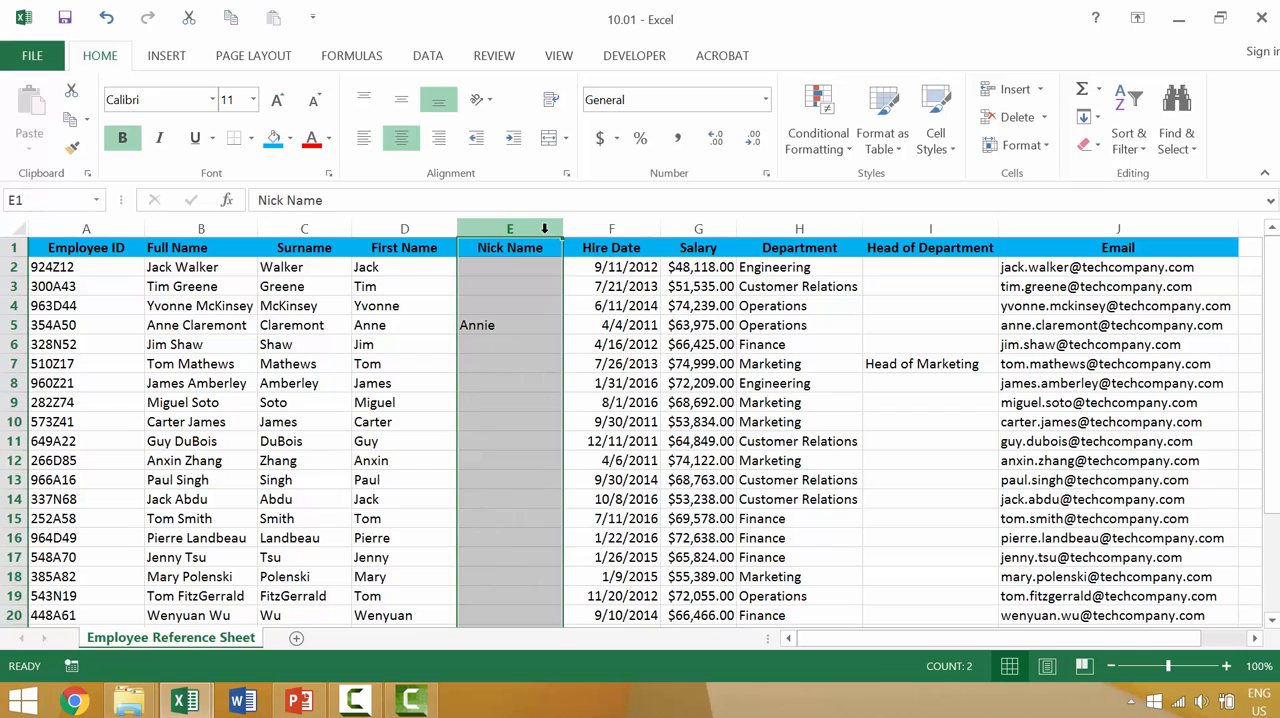
pyautogui.hotkey('ctrl', '-')
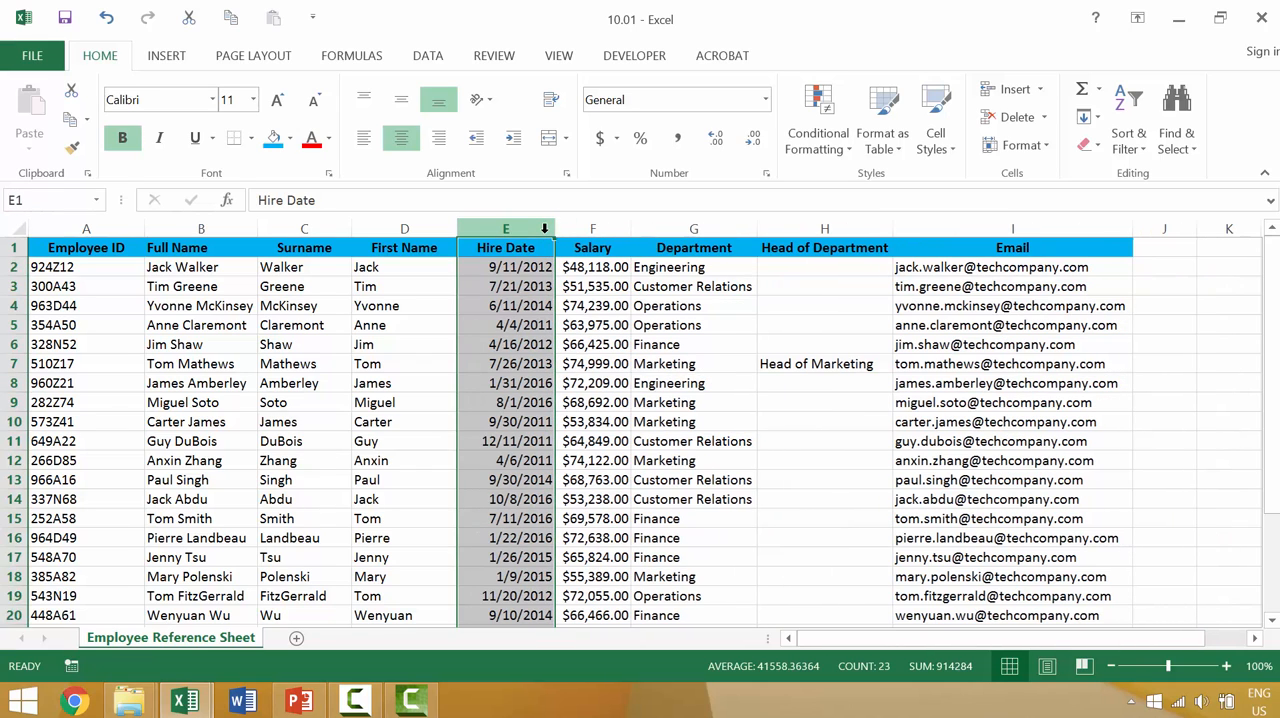
pyautogui.moveTo(818, 229); pyautogui.dragTo(823, 222)
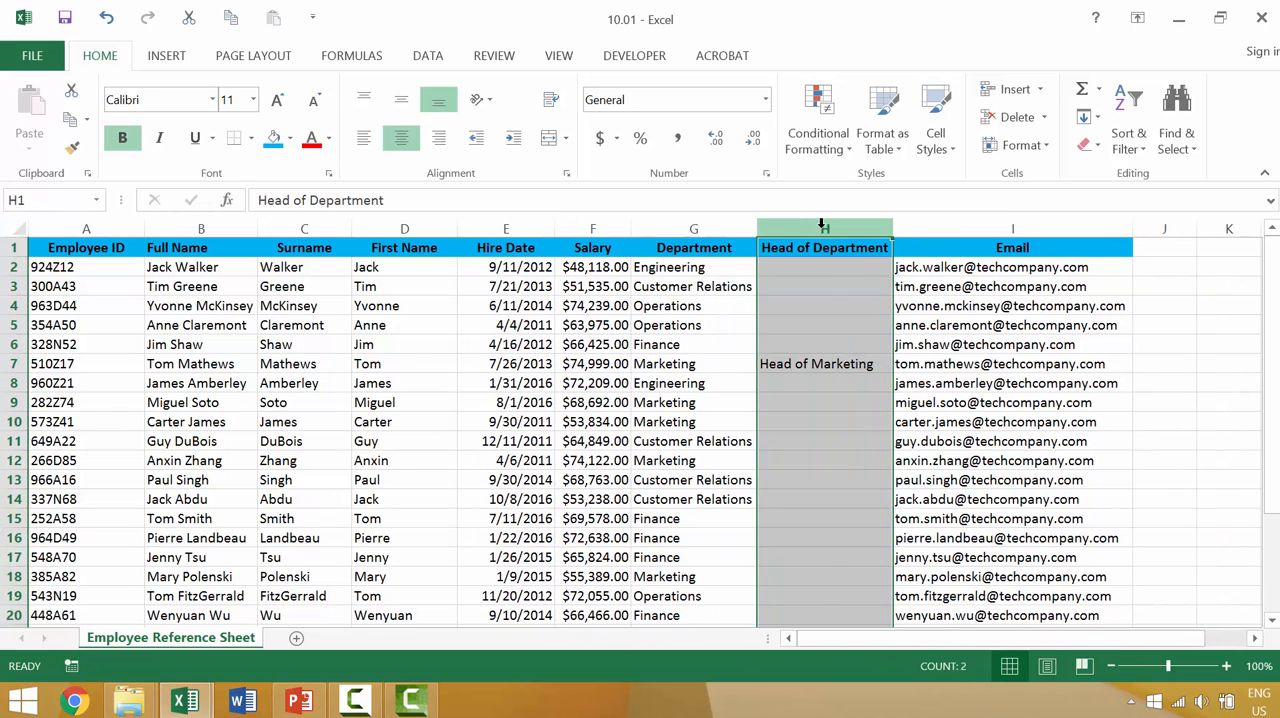
pyautogui.hotkey('ctrl', '-')
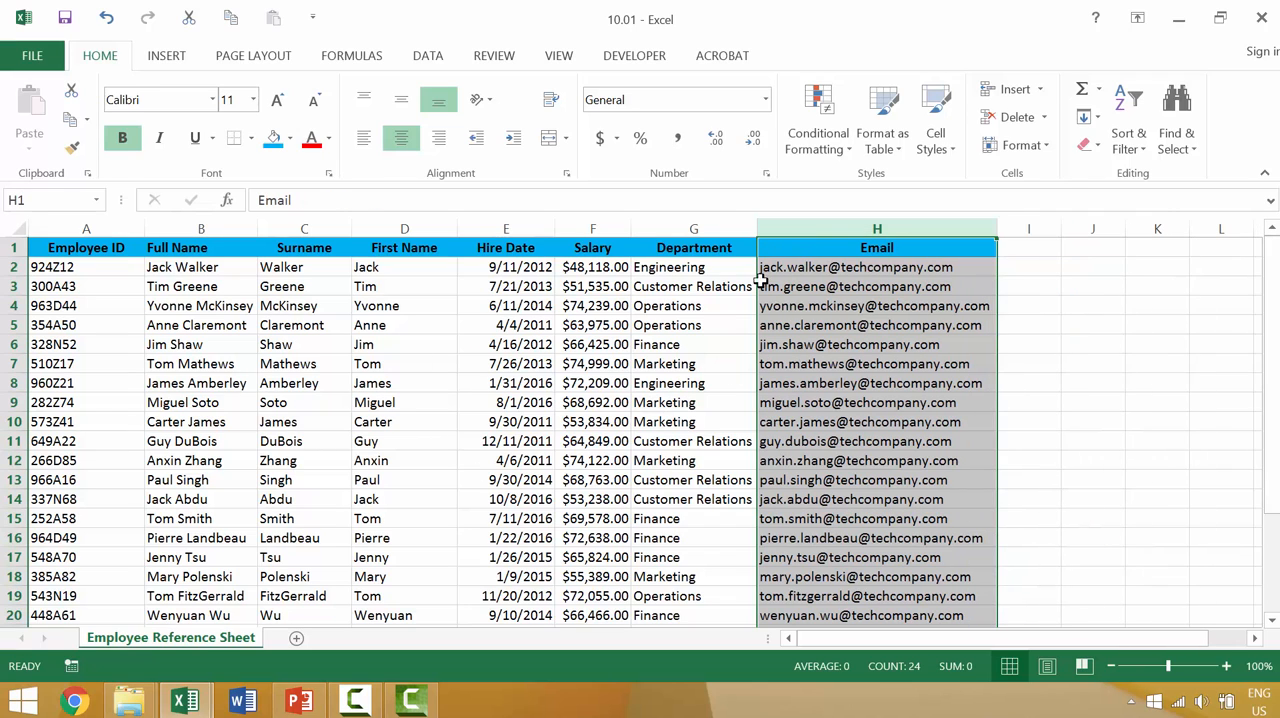
pyautogui.click(652, 342)
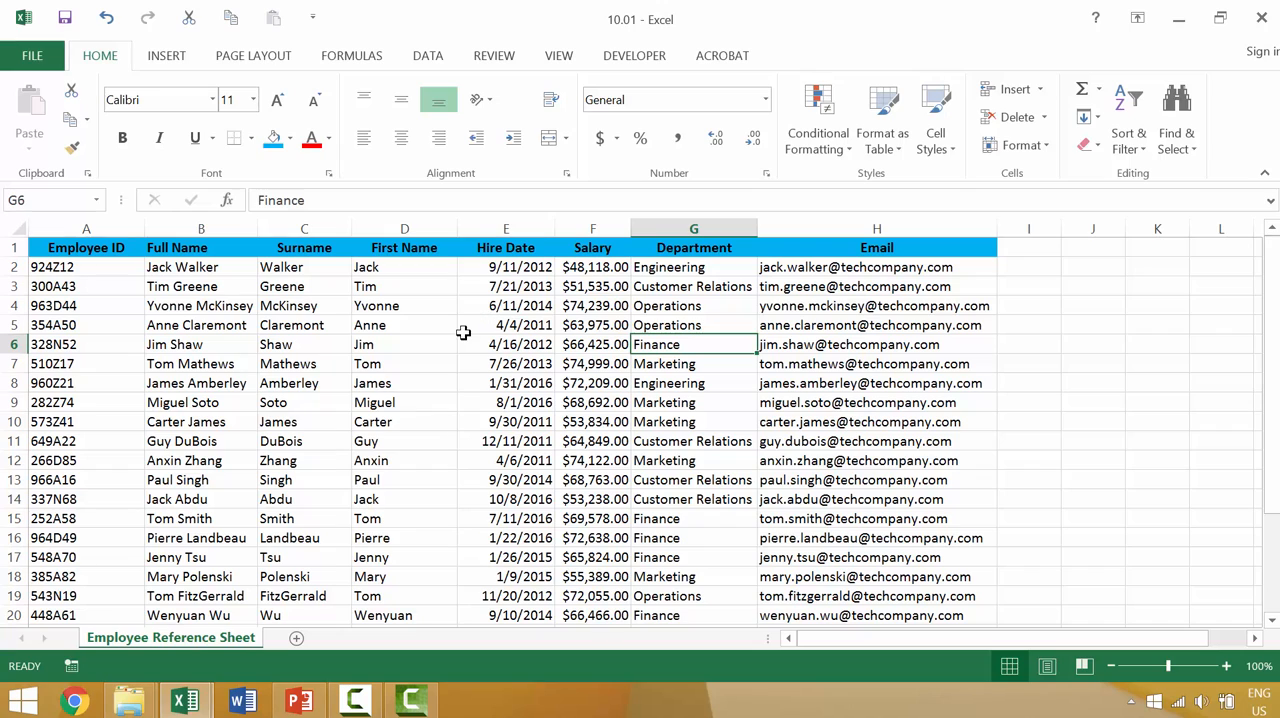
# Step: Add a comment to first-name cell D5 giving the employee's nickname and stating that the employee prefers to be called by it
pyautogui.click(452, 331)
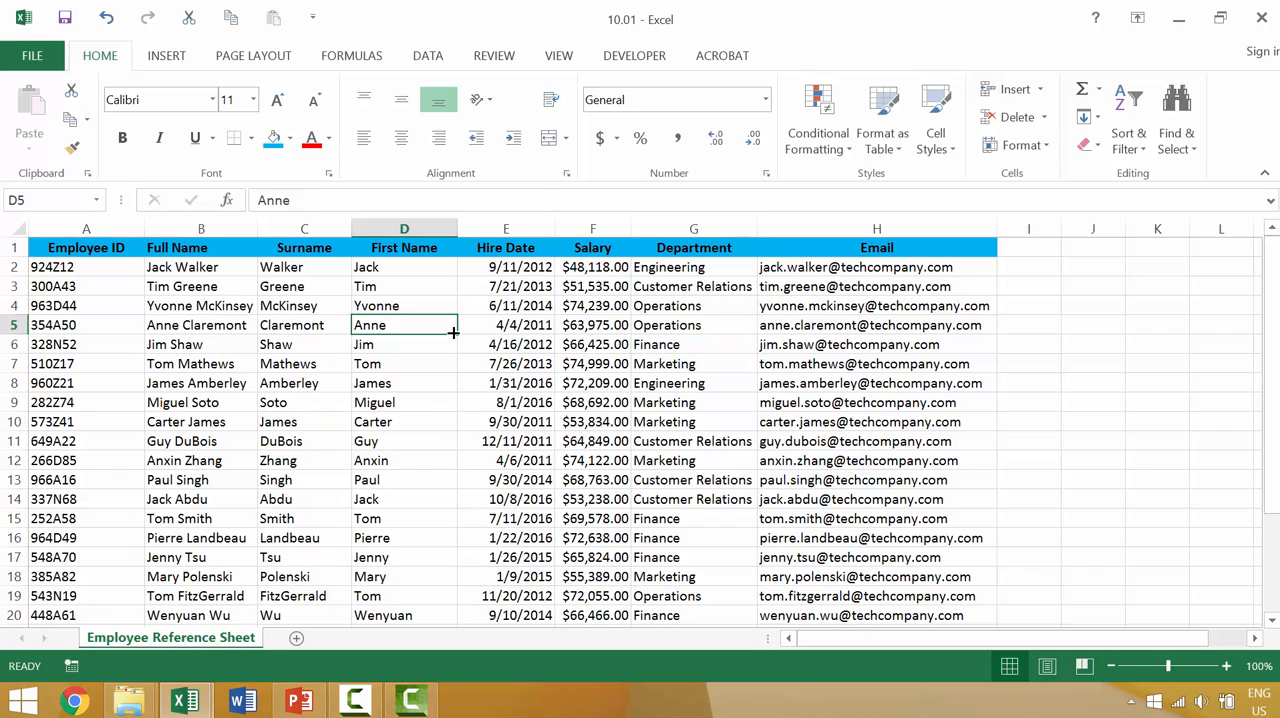
pyautogui.click(496, 60)
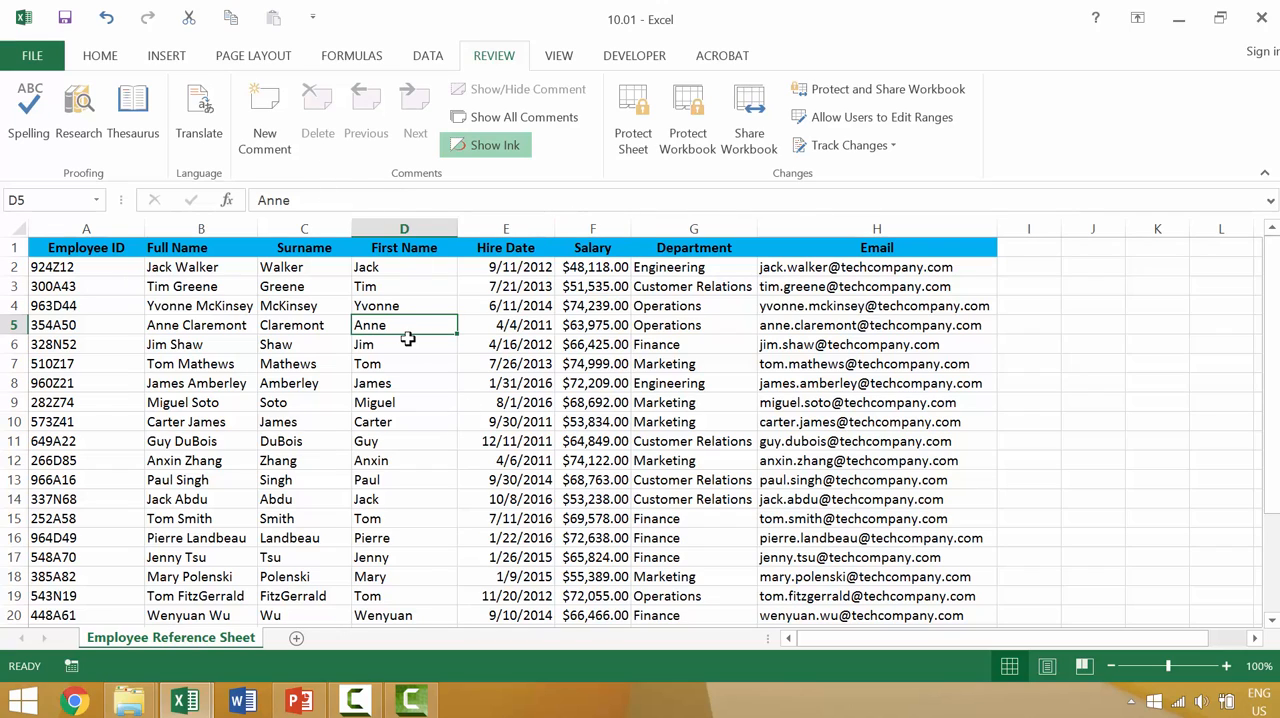
pyautogui.click(262, 113)
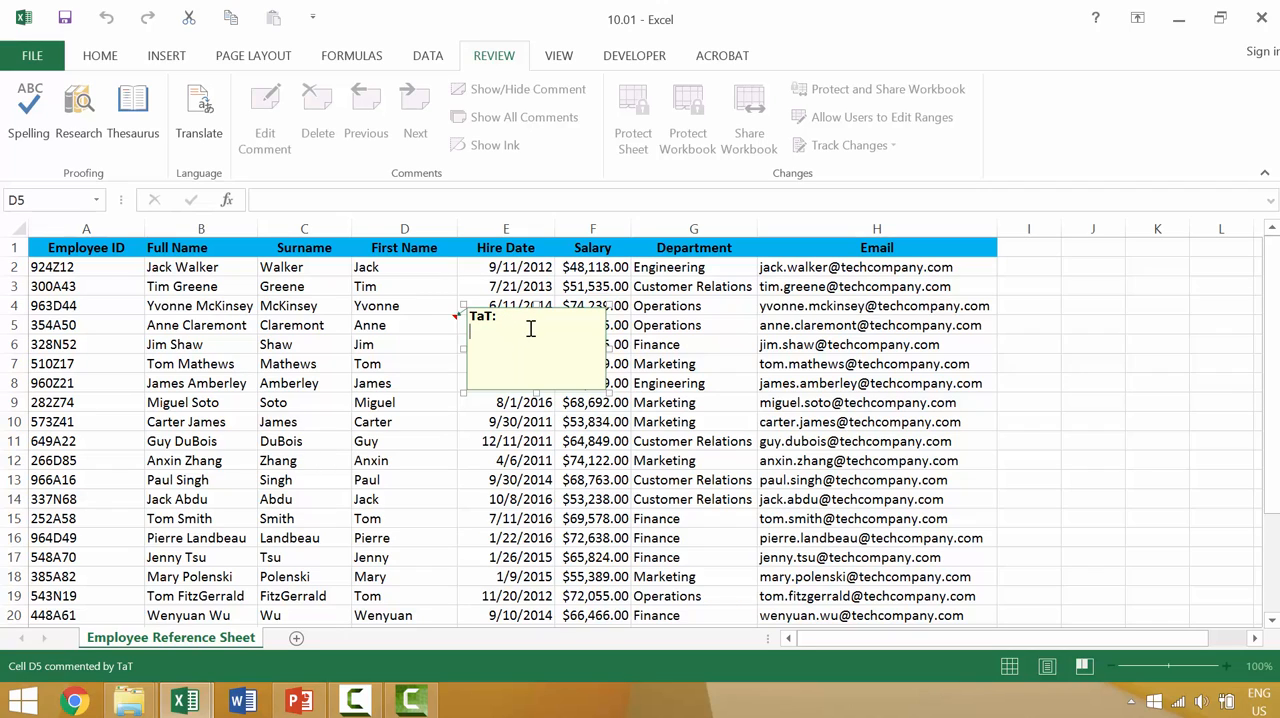
pyautogui.press('Return')
pyautogui.write('NIckname "Annie')
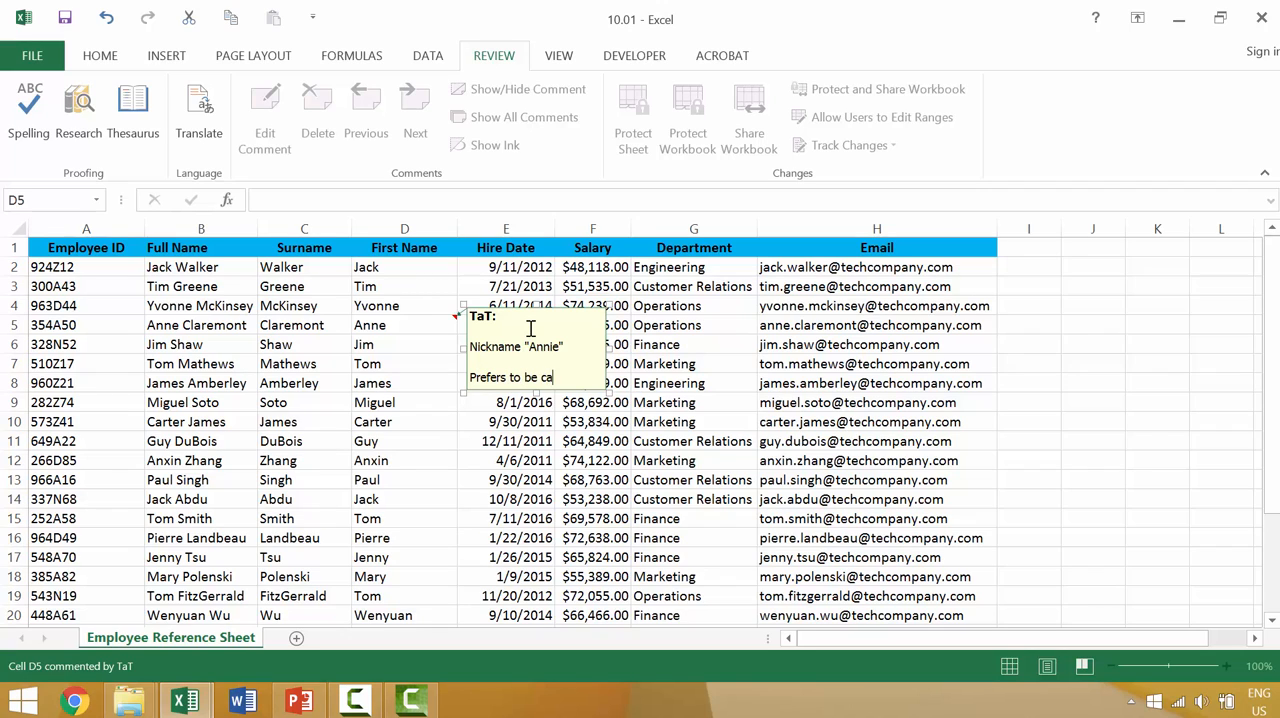
pyautogui.write('lled ')
pyautogui.write('"Annie"')
pyautogui.click(421, 458)
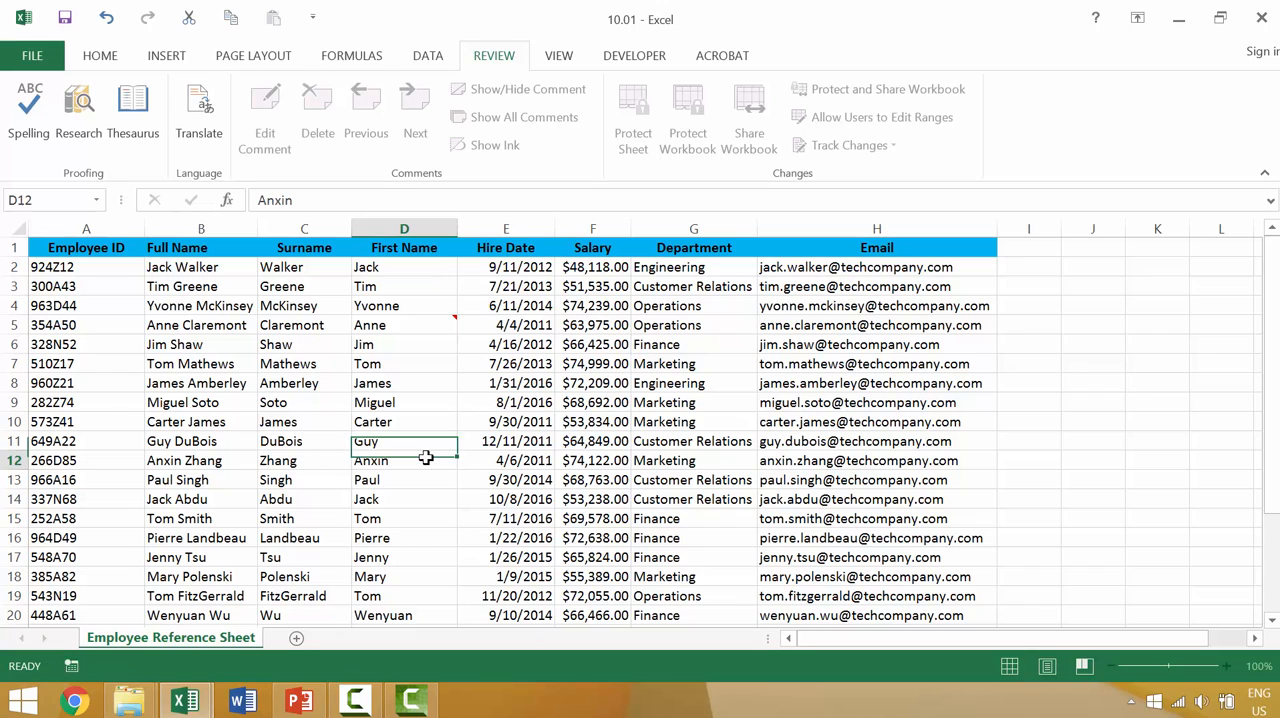
# Step: Display the comment attached to cell D5 and check how much of its text fits in the box
pyautogui.moveTo(411, 324)
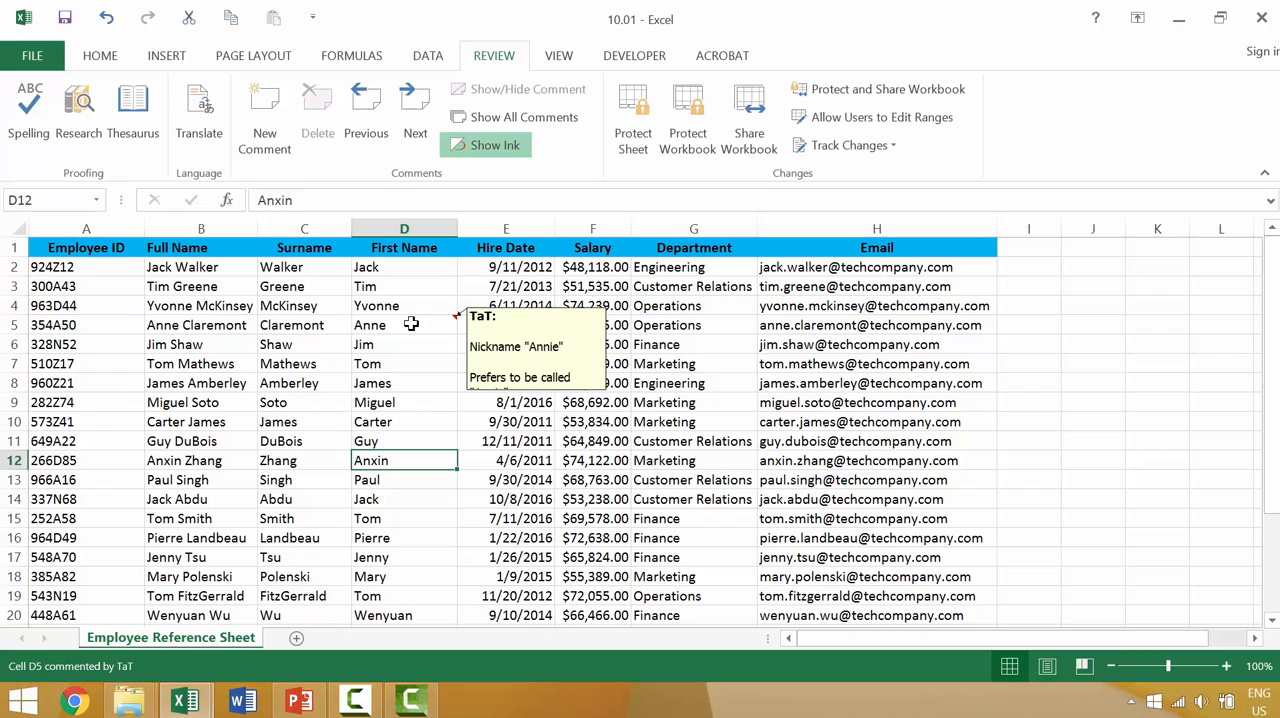
pyautogui.click(411, 324)
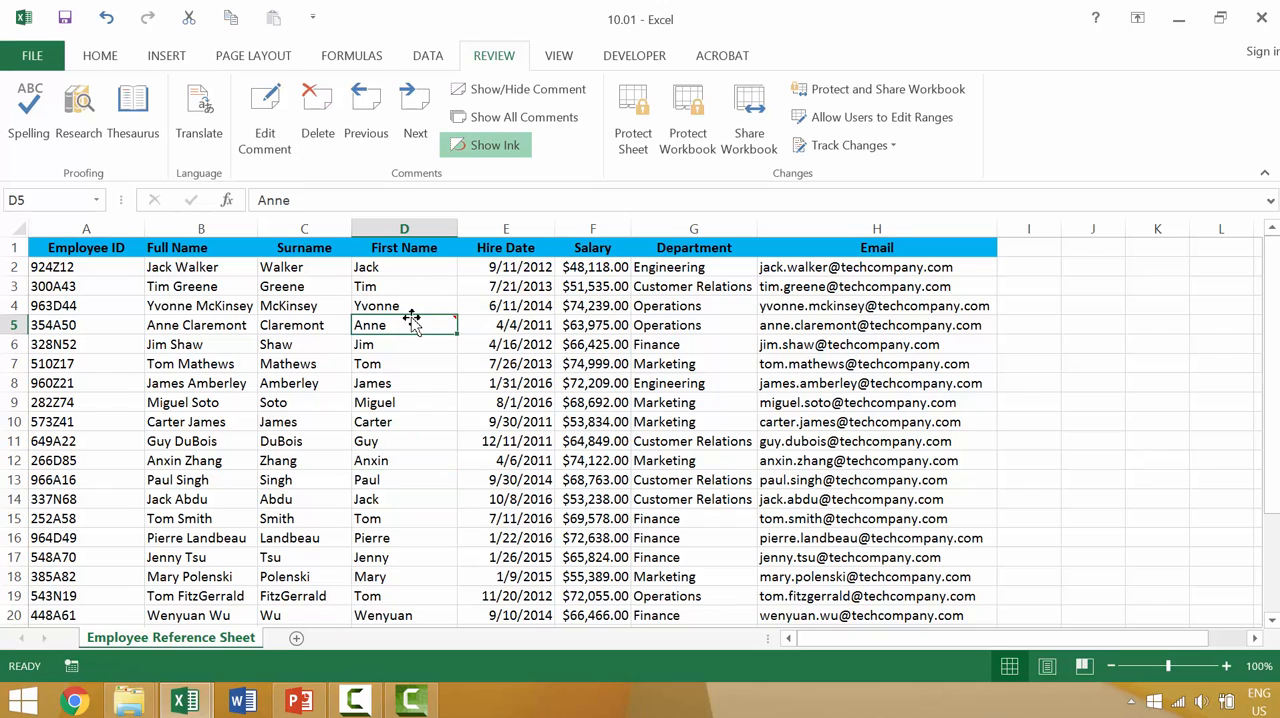
pyautogui.click(420, 389)
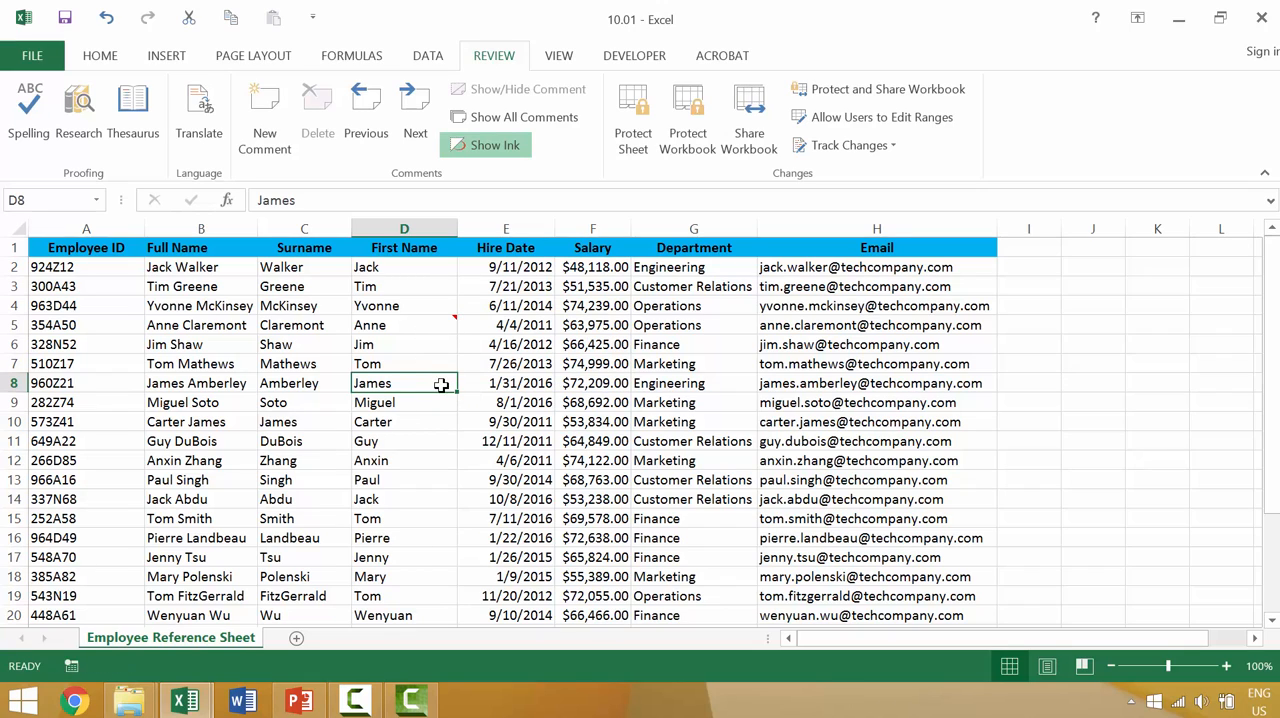
pyautogui.moveTo(441, 328)
# Step: Open the comment on cell D5 for editing and enlarge its box so that the whole text fits
pyautogui.click(430, 318)
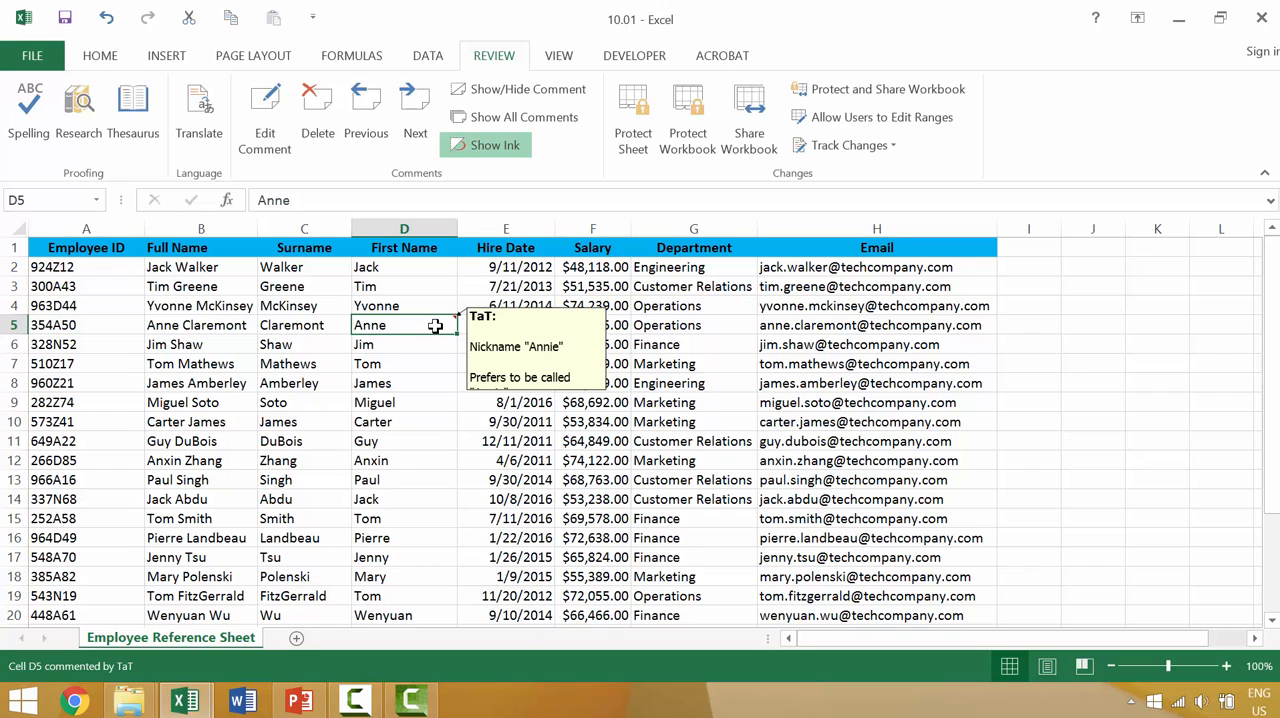
pyautogui.click(282, 142)
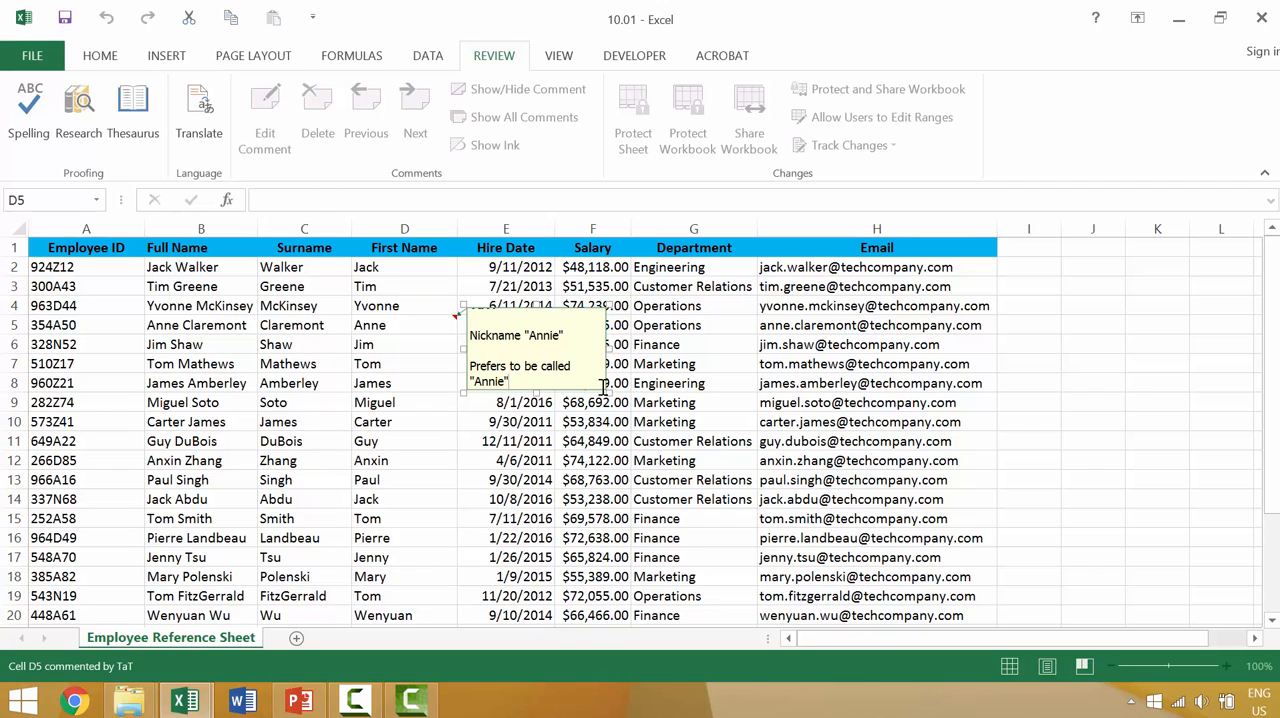
pyautogui.click(594, 366)
pyautogui.moveTo(605, 390); pyautogui.dragTo(634, 434)
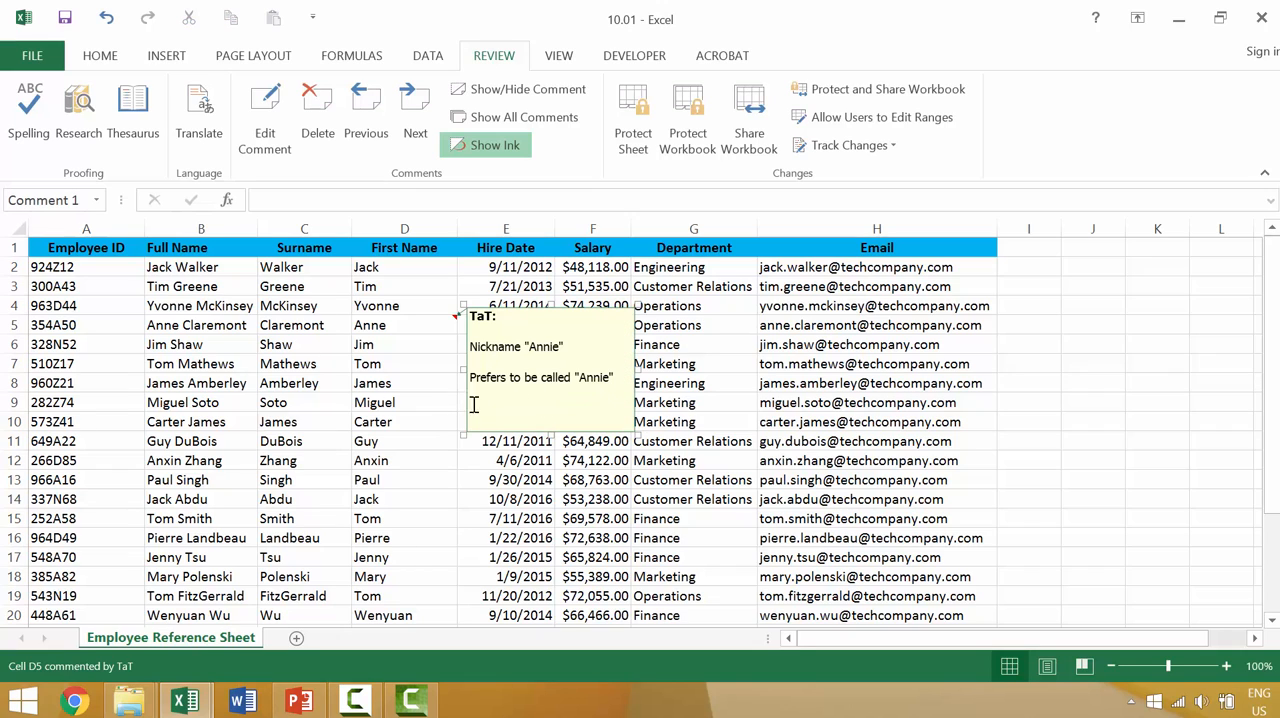
# Step: Close the comment on cell D5 and display it again to check the enlarged box
pyautogui.click(384, 422)
pyautogui.moveTo(425, 323)
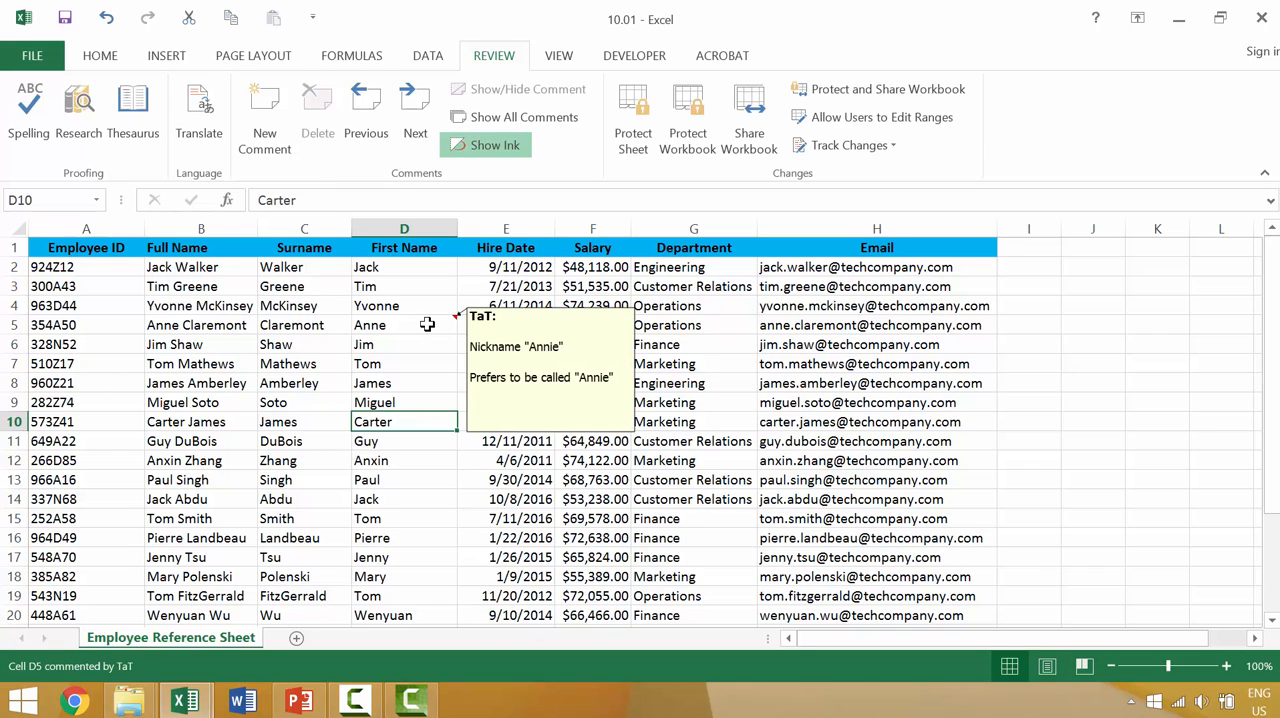
pyautogui.click(427, 324)
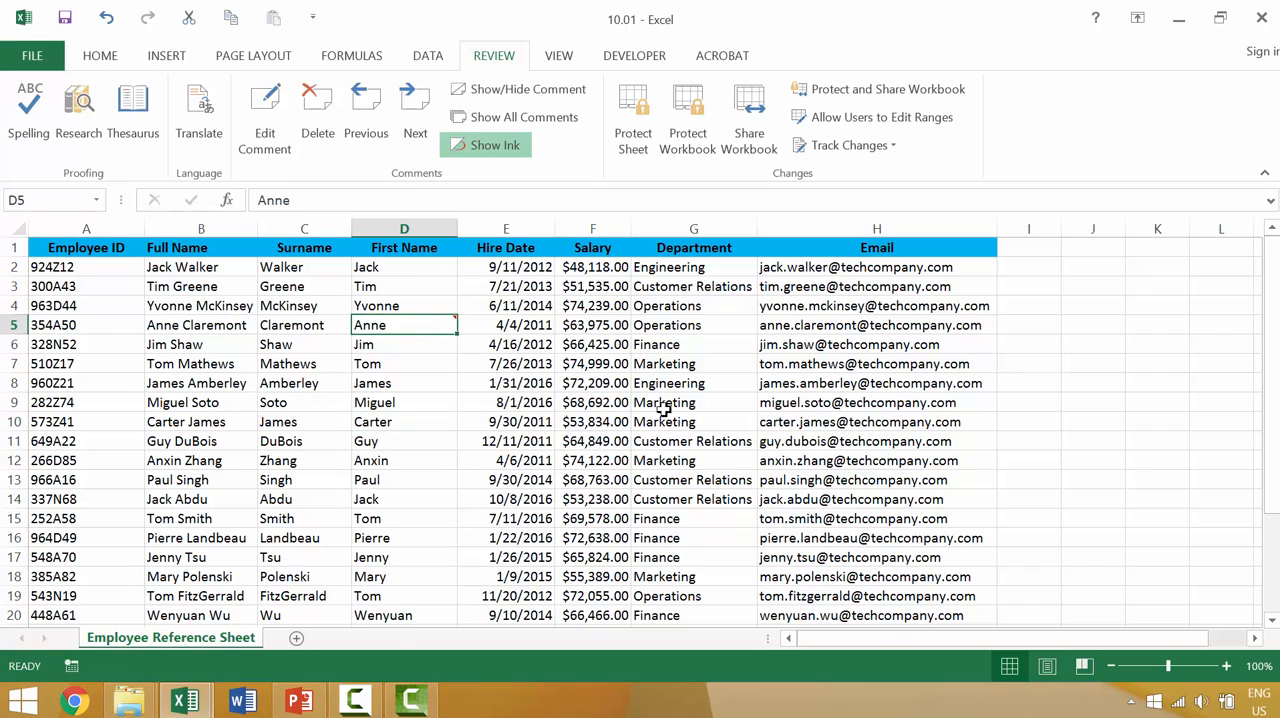
# Step: Add a comment to department cell G7 reading "Head of Marketing Department as of 12/31/2014"
pyautogui.click(679, 365)
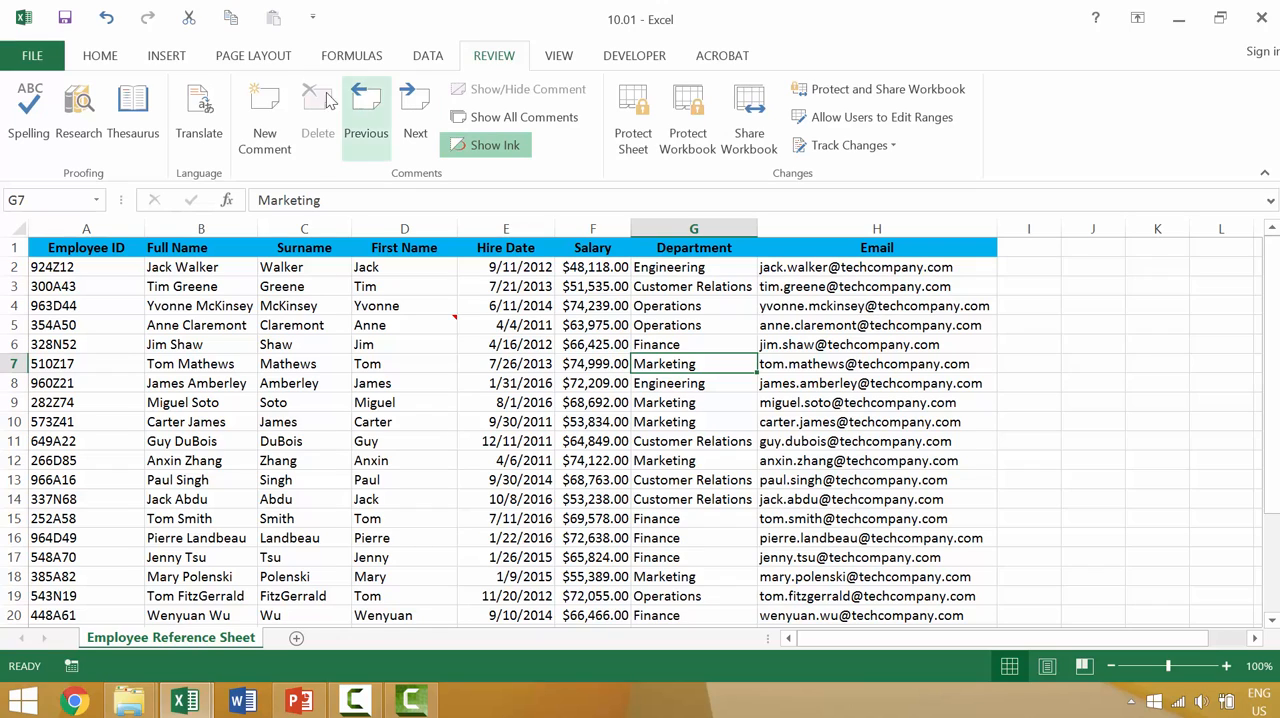
pyautogui.click(264, 118)
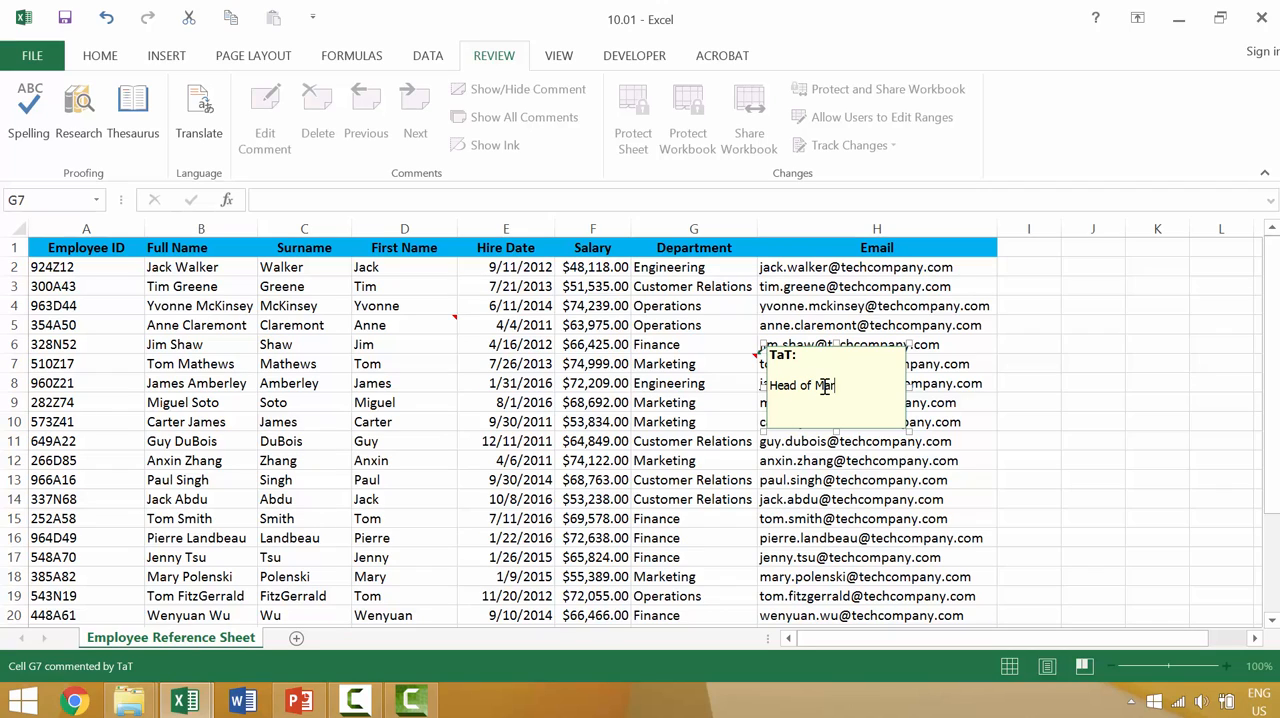
pyautogui.write('Head of Marketing Department as of')
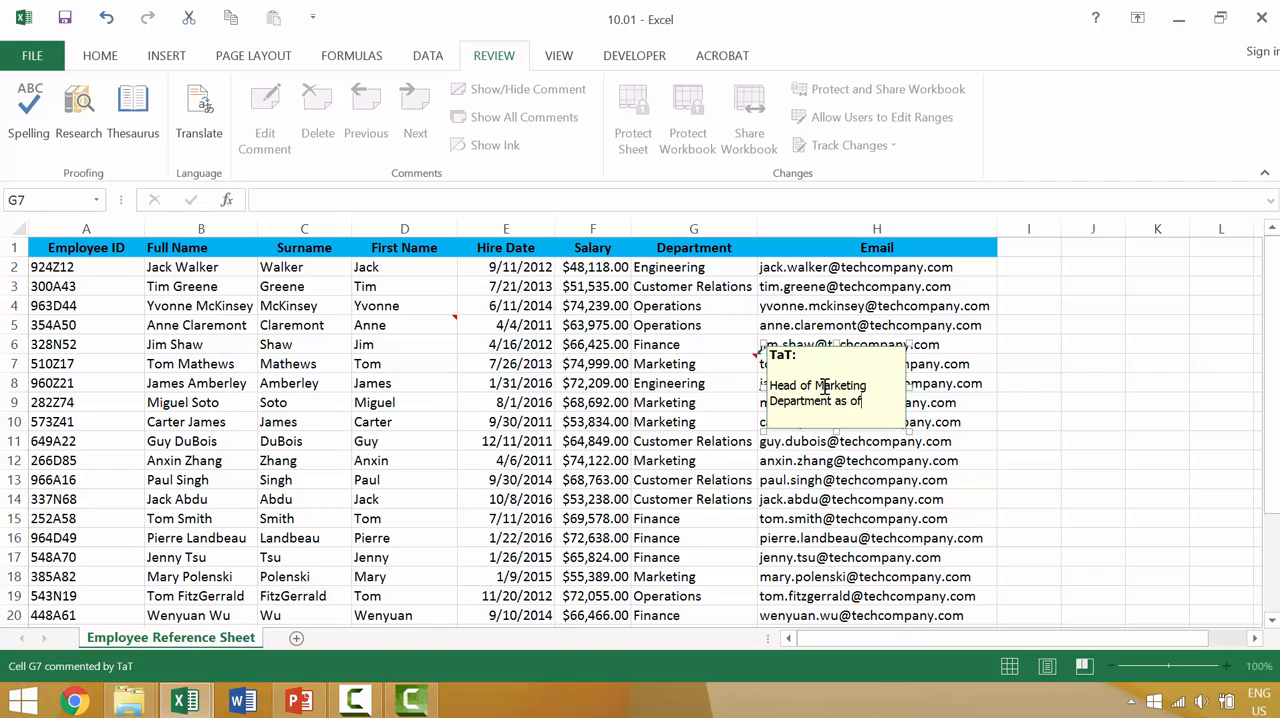
pyautogui.write(' 12/31/2014')
# Step: Try adding blank lines below the text in the comment on cell G7 and remove them
pyautogui.press('Return')
pyautogui.press('Return')
pyautogui.press('Return')
pyautogui.press('Return')
pyautogui.press('Return')
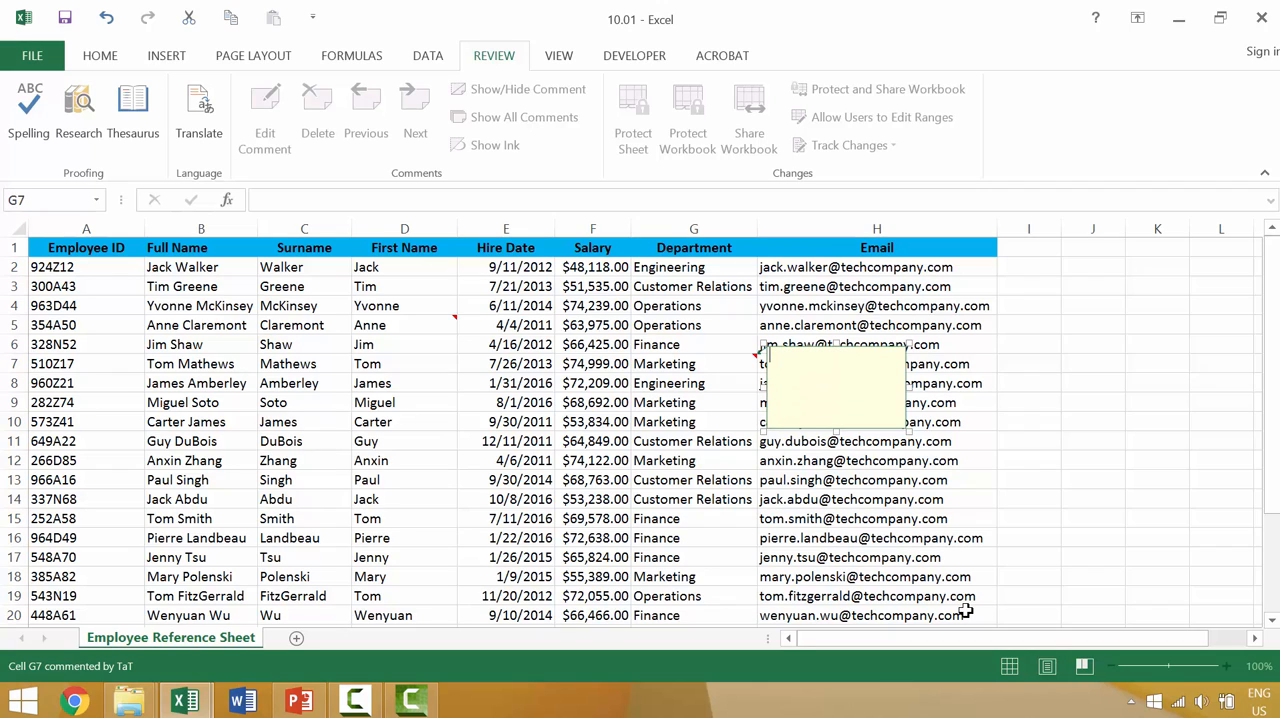
pyautogui.press('BackSpace')
pyautogui.press('Escape')
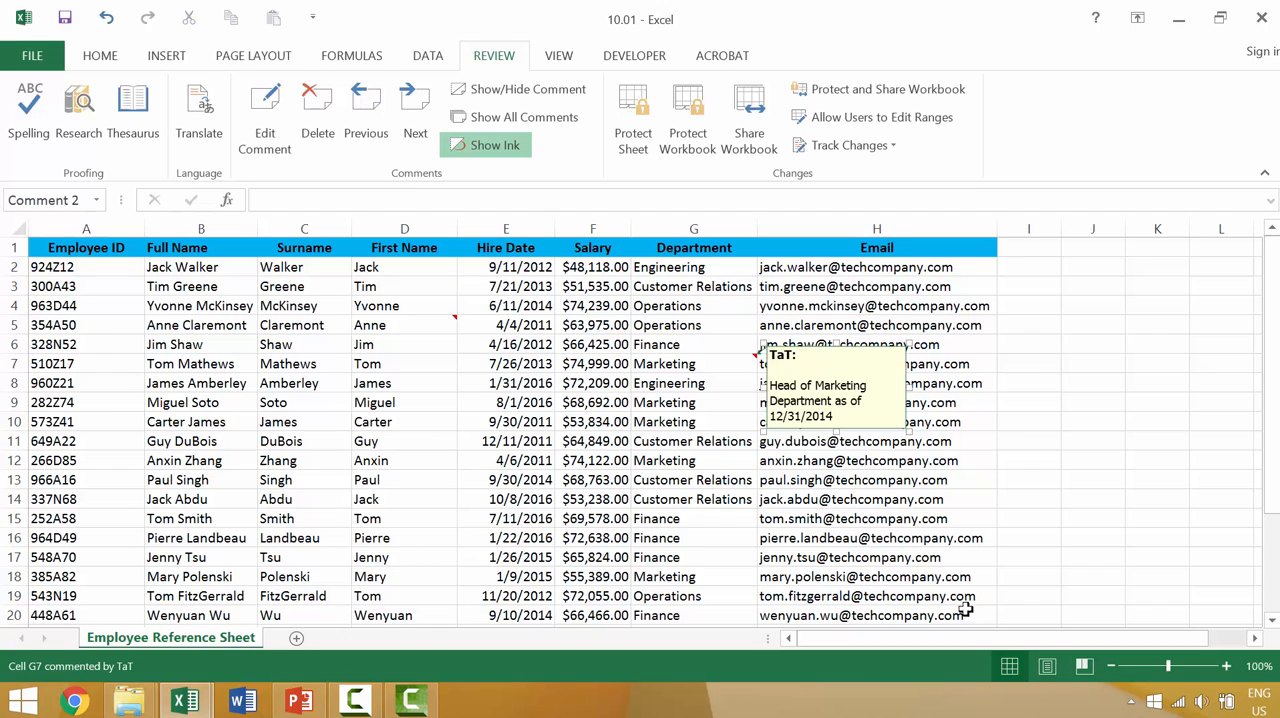
# Step: Close the comment on cell G7 and display the comments on cells D5 and G7 in turn
pyautogui.click(670, 464)
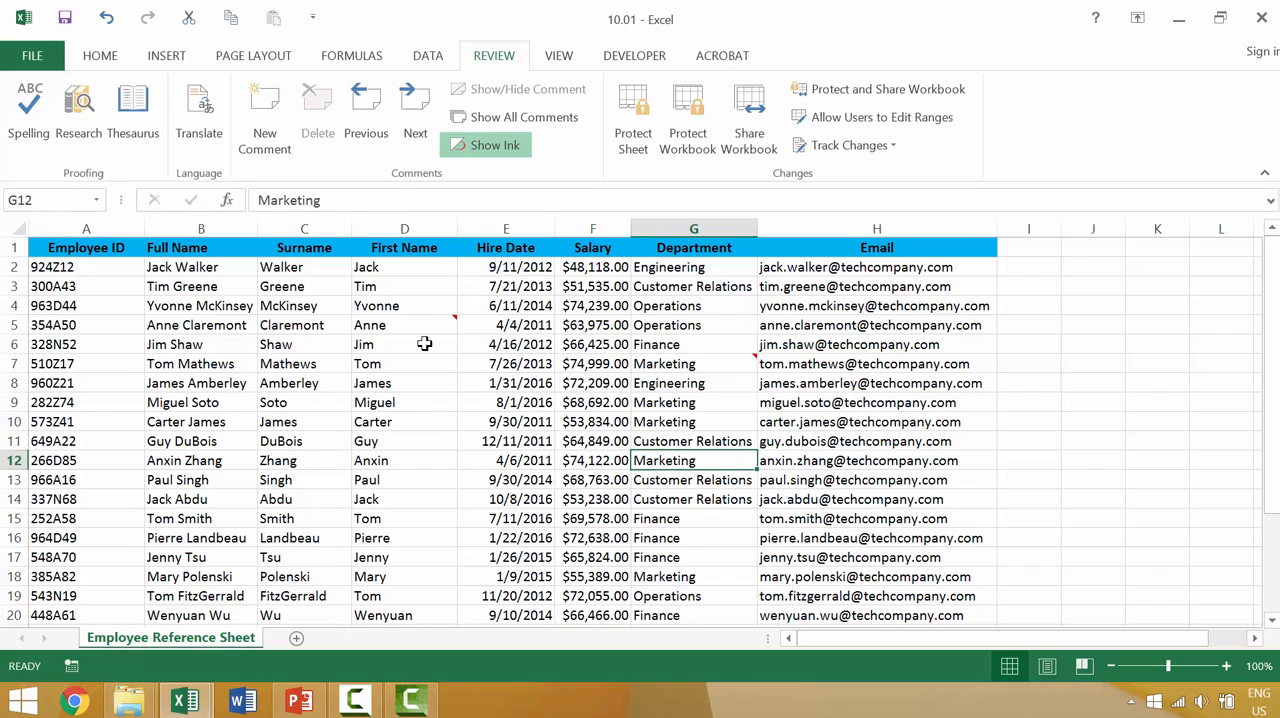
pyautogui.moveTo(416, 332)
pyautogui.moveTo(726, 359)
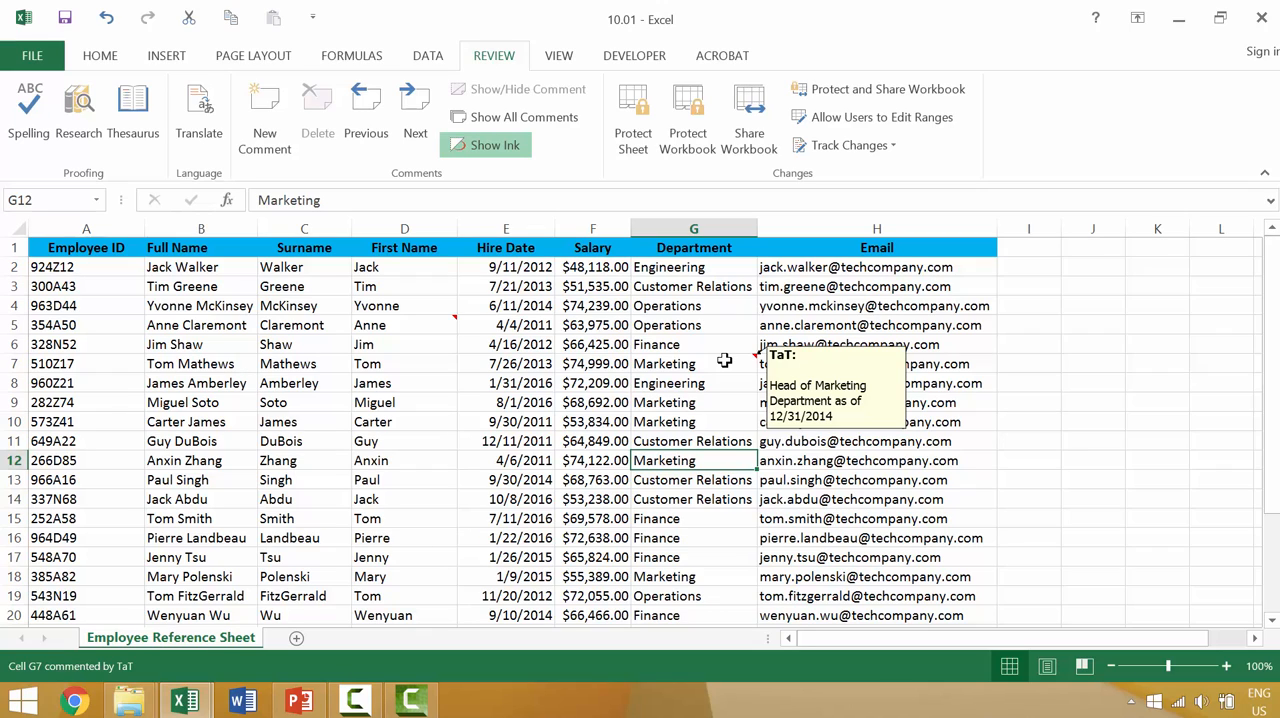
# Step: Open the comment on cell G7 for editing, make its box taller and close it
pyautogui.click(724, 359)
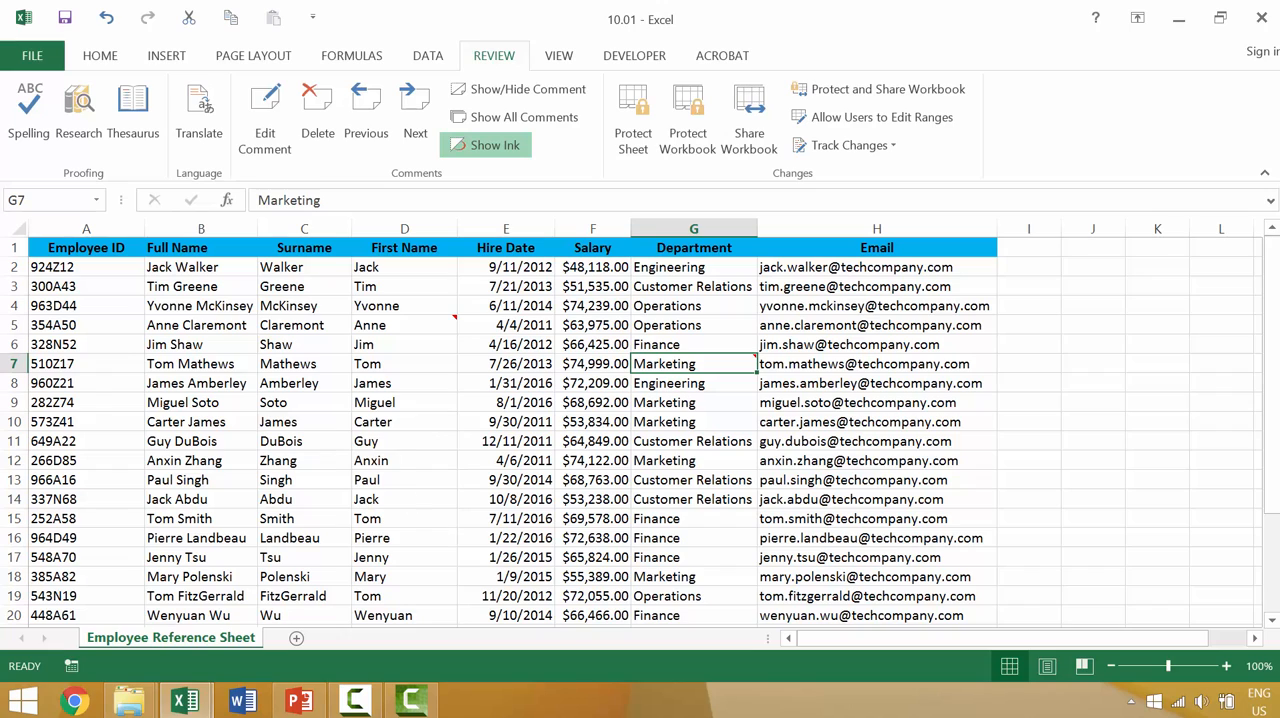
pyautogui.click(265, 140)
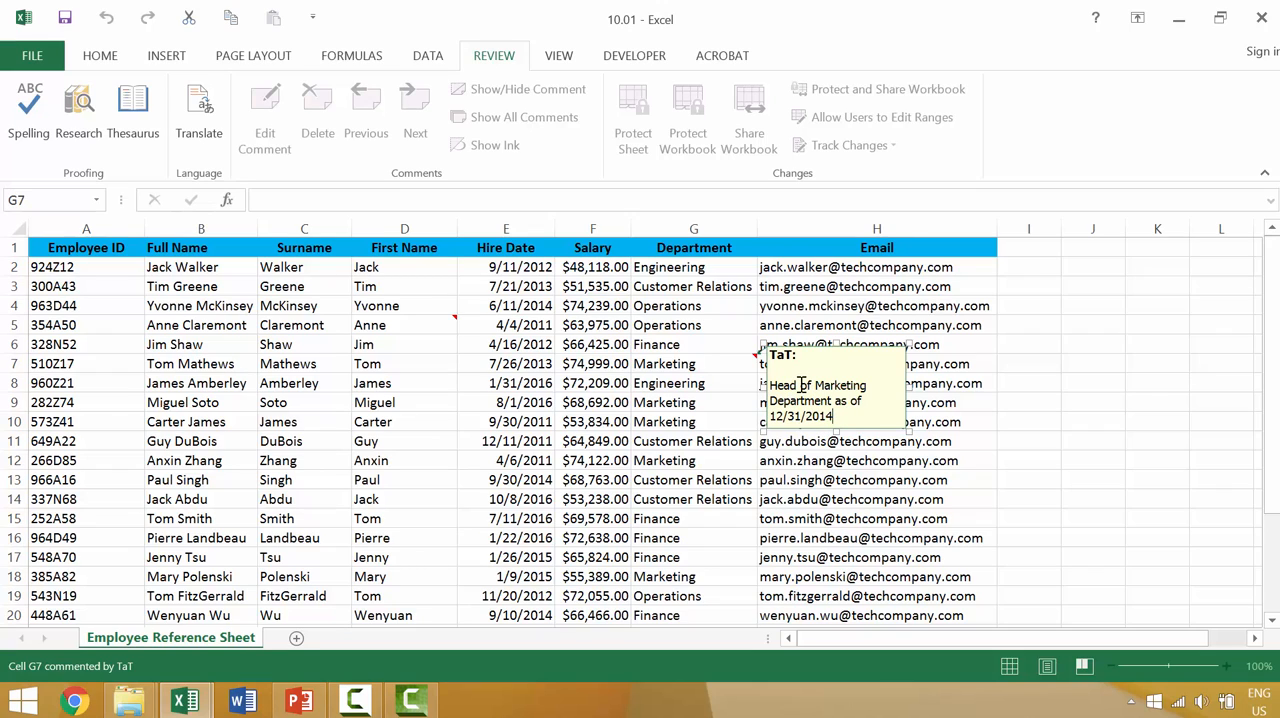
pyautogui.click(905, 428)
pyautogui.moveTo(905, 428); pyautogui.dragTo(905, 487)
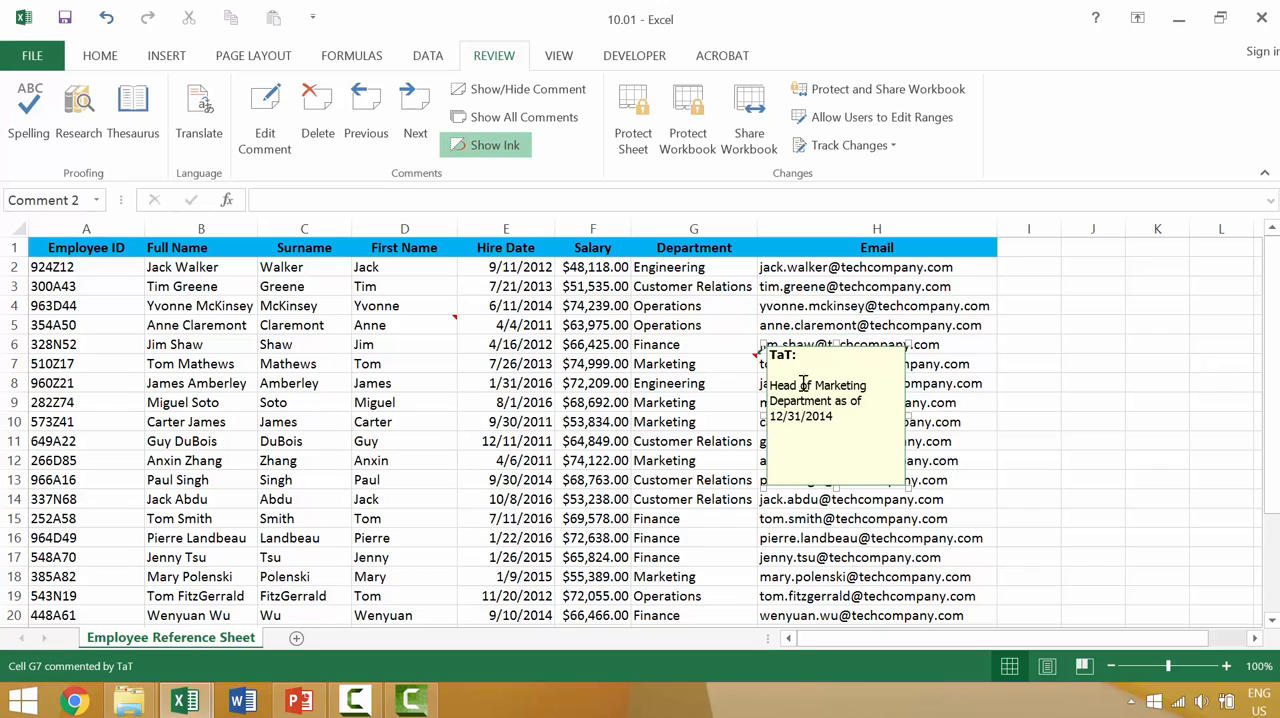
pyautogui.press('Escape')
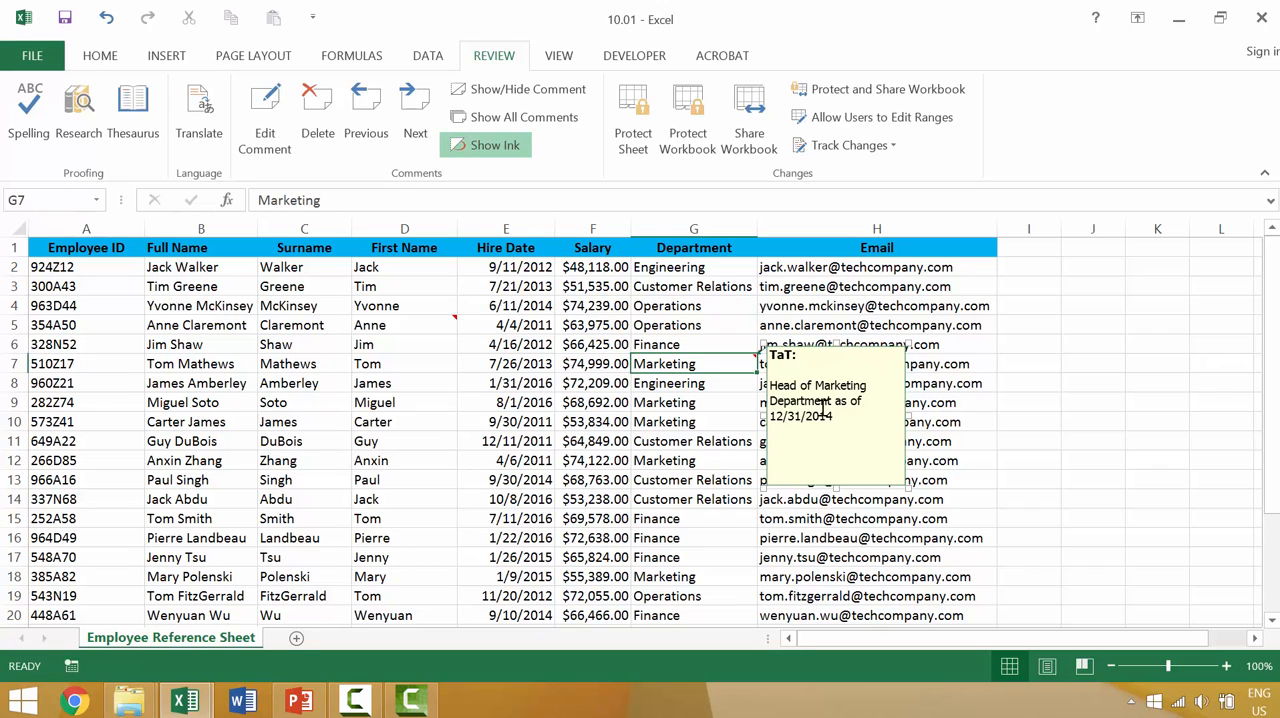
pyautogui.click(500, 458)
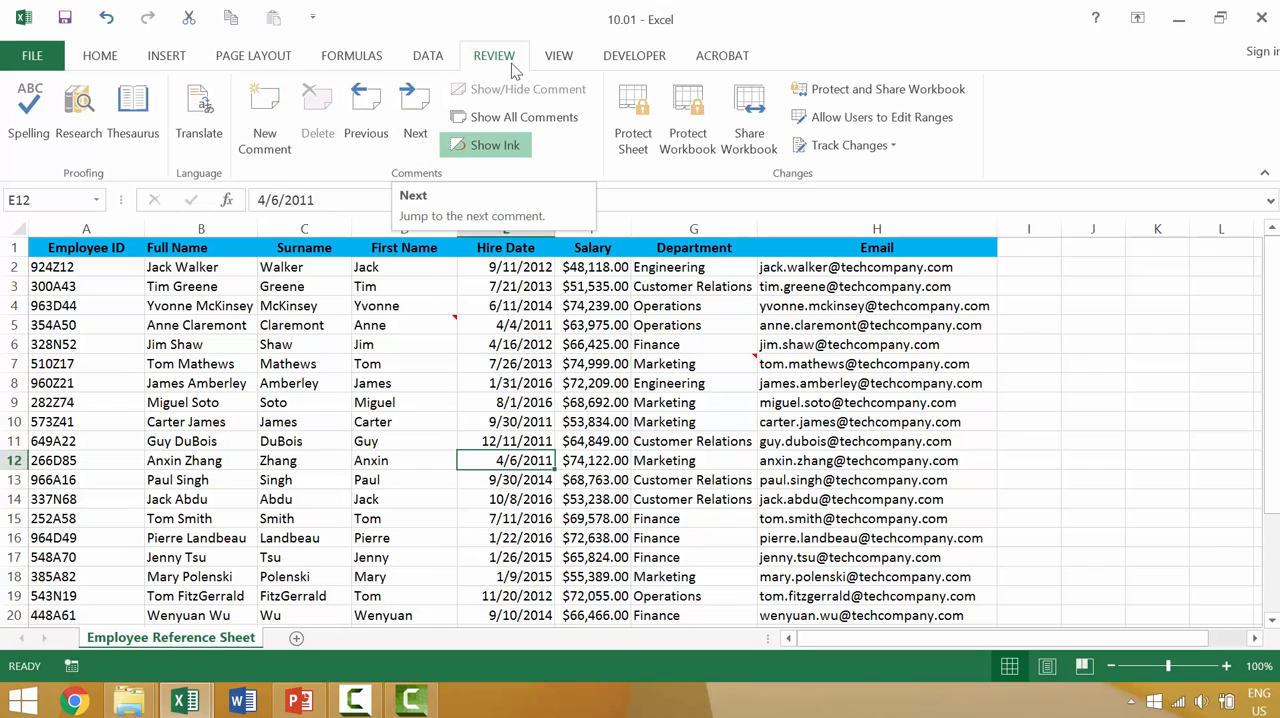
# Step: Jump forward and back between the sheet's comments on cells D5 and G7 to review them
pyautogui.click(425, 105)
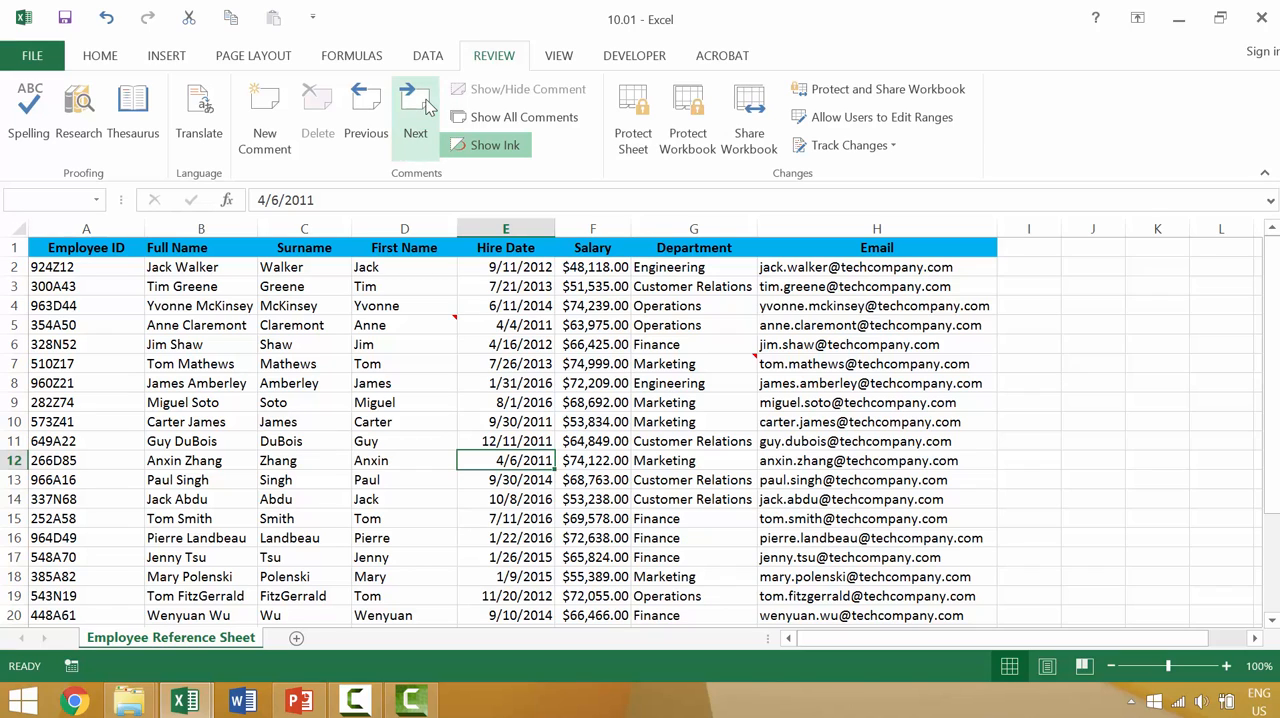
pyautogui.click(603, 401)
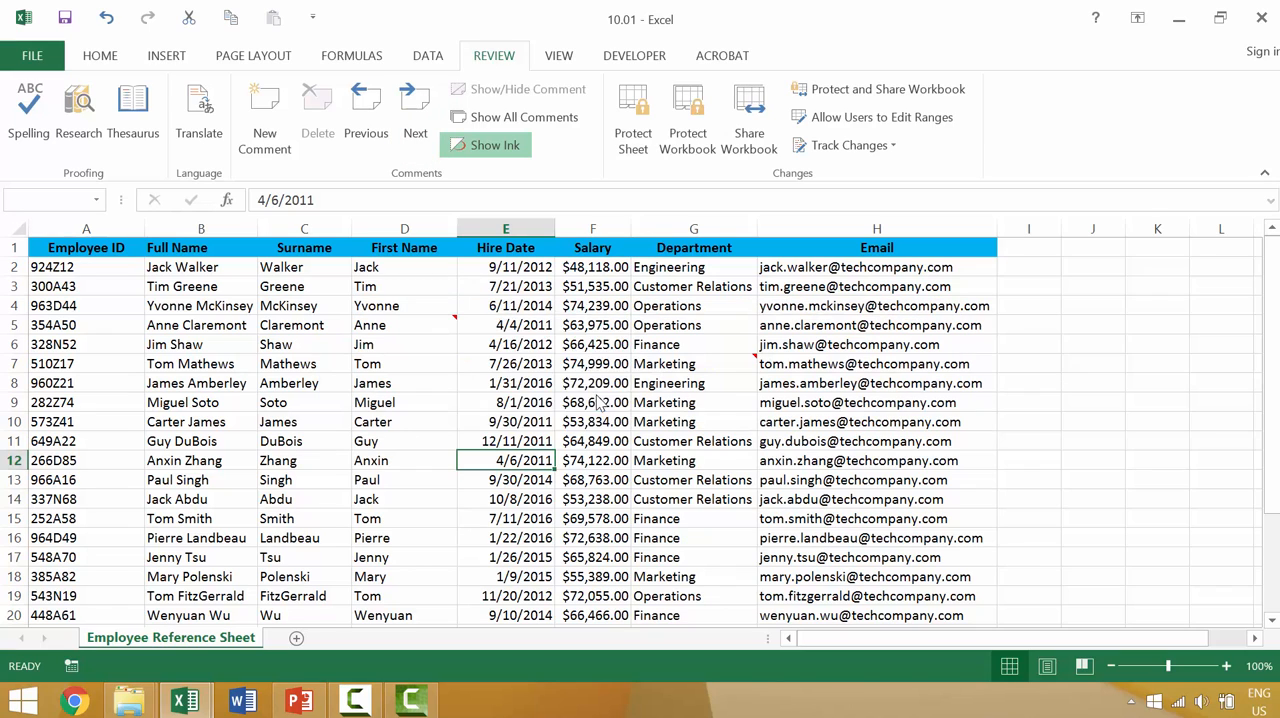
pyautogui.click(385, 114)
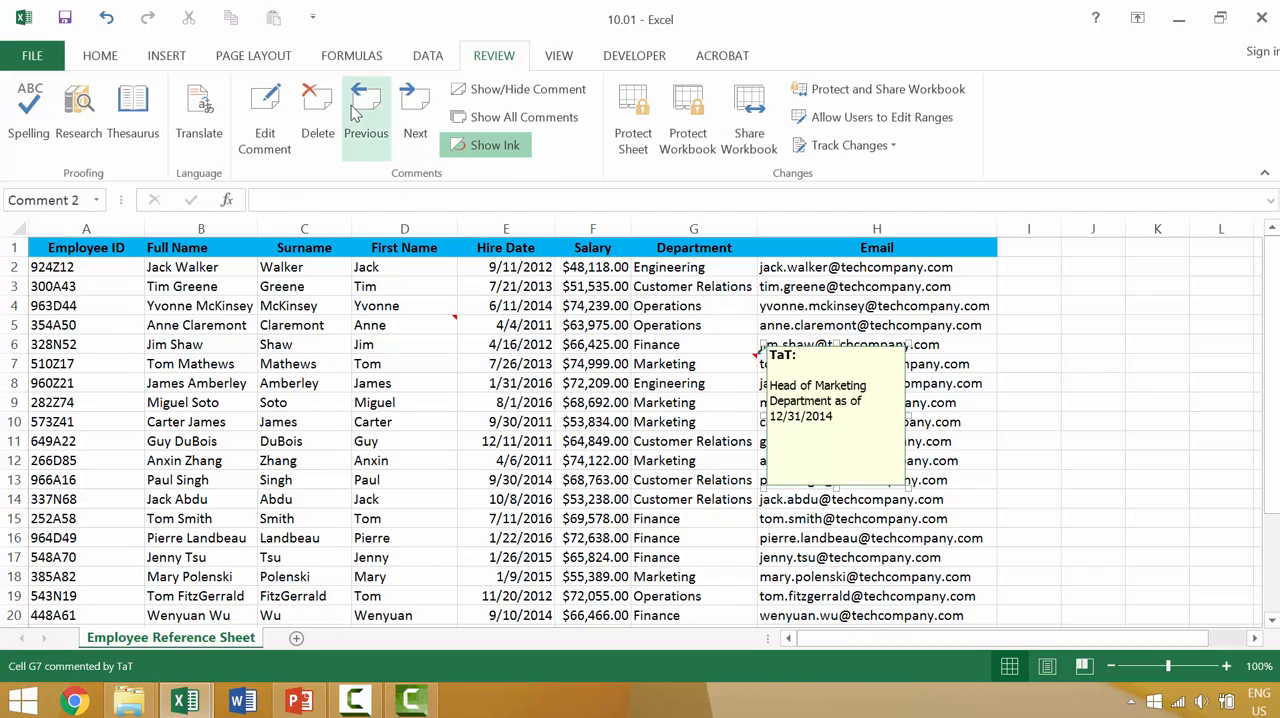
pyautogui.click(384, 112)
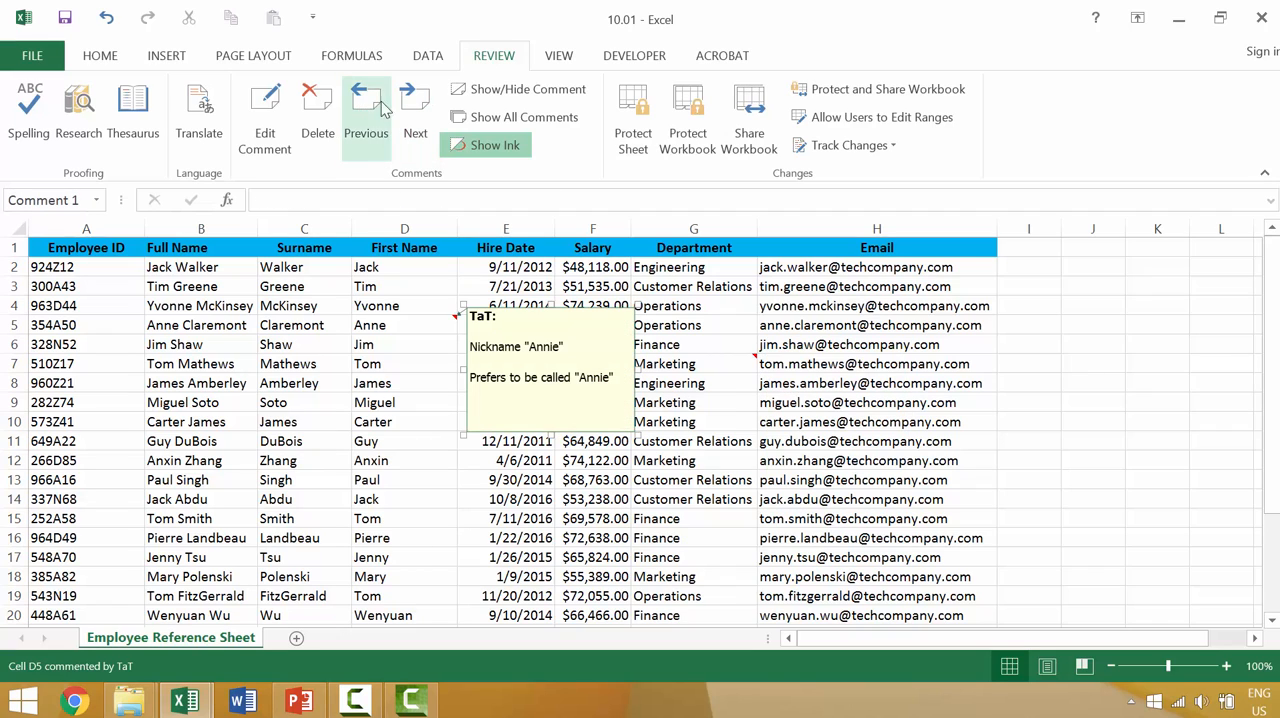
# Step: Show all comments on the sheet at once
pyautogui.click(480, 118)
pyautogui.click(480, 118)
pyautogui.click(480, 118)
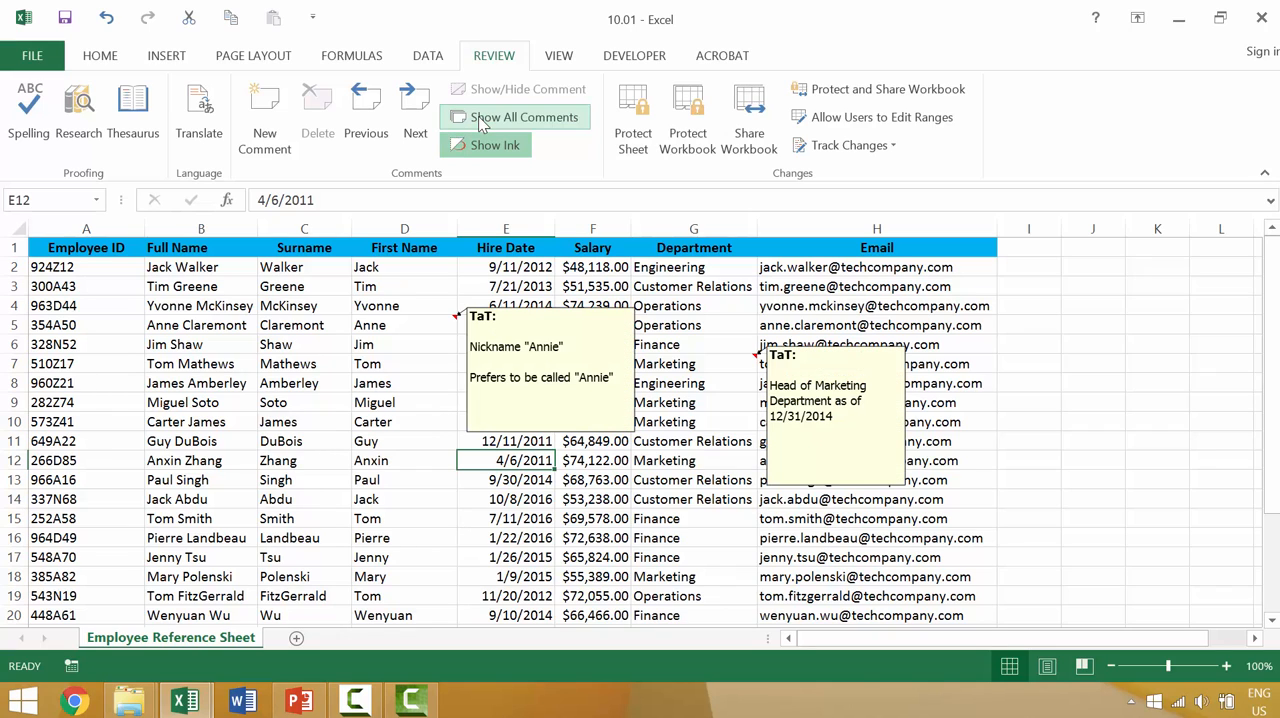
pyautogui.click(479, 120)
pyautogui.click(480, 118)
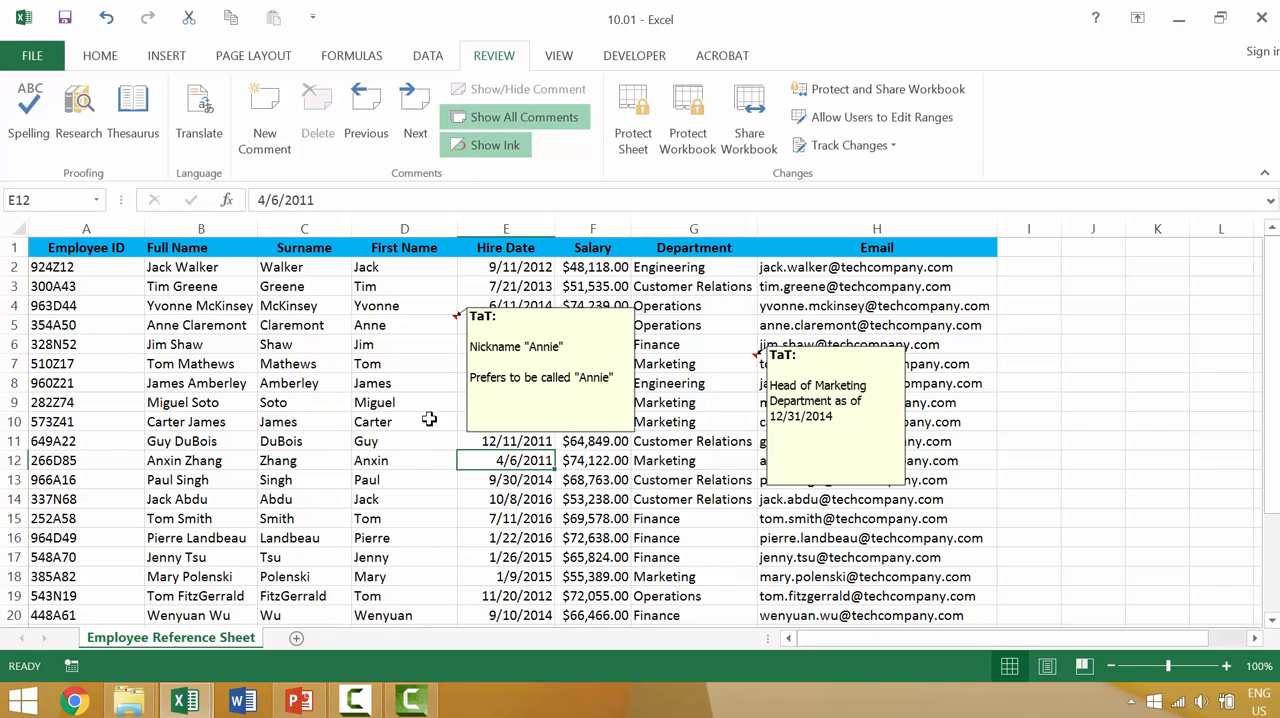
pyautogui.click(440, 512)
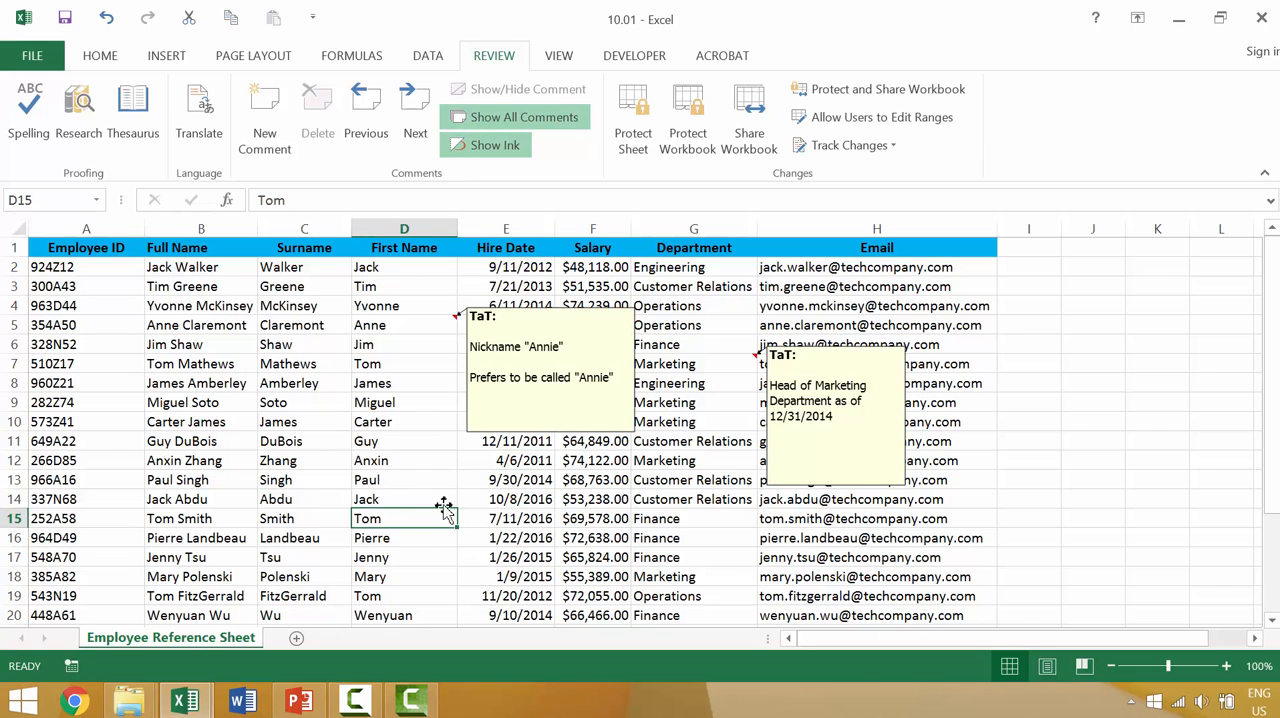
# Step: Delete the comment on cell D5 and the comment on cell G7
pyautogui.click(416, 324)
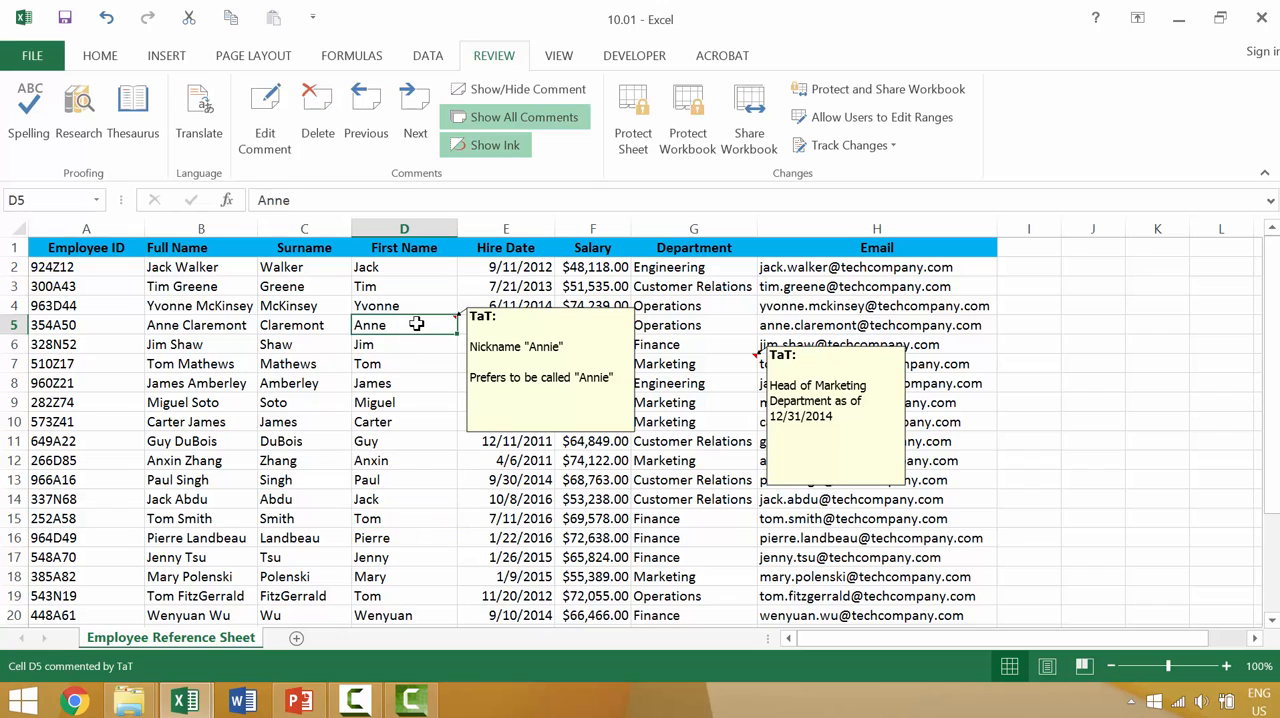
pyautogui.click(315, 110)
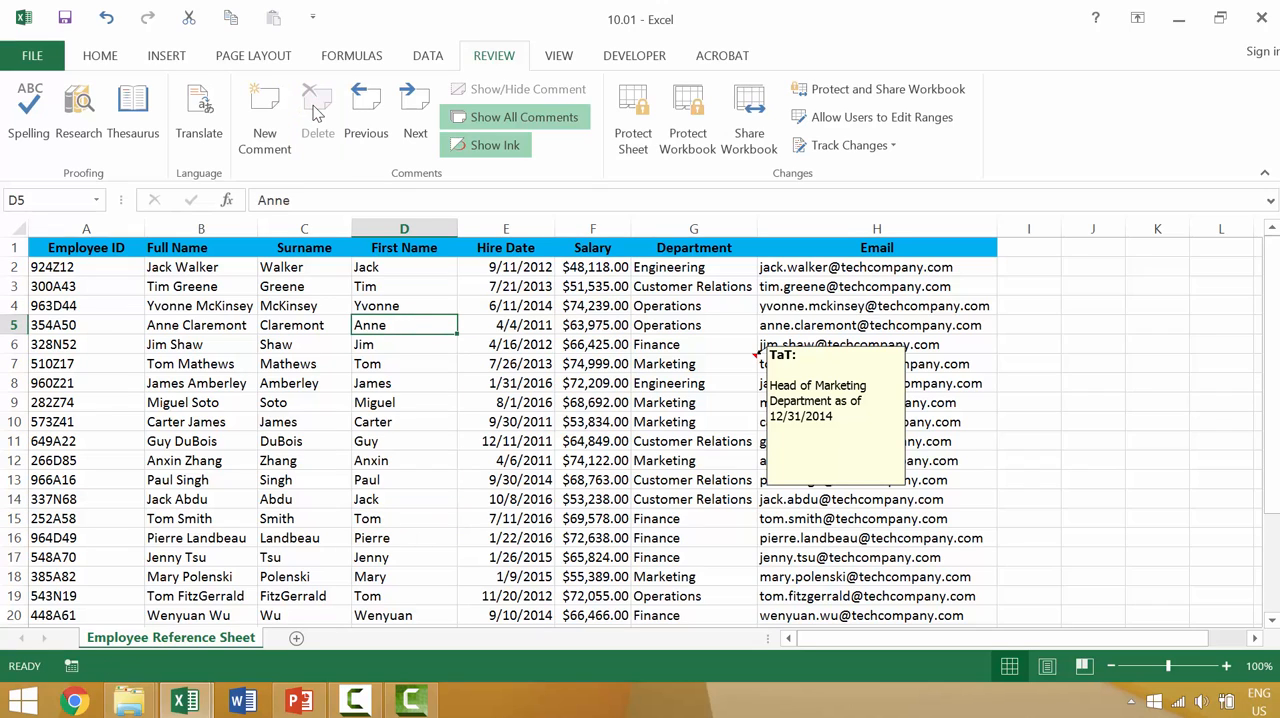
pyautogui.click(675, 360)
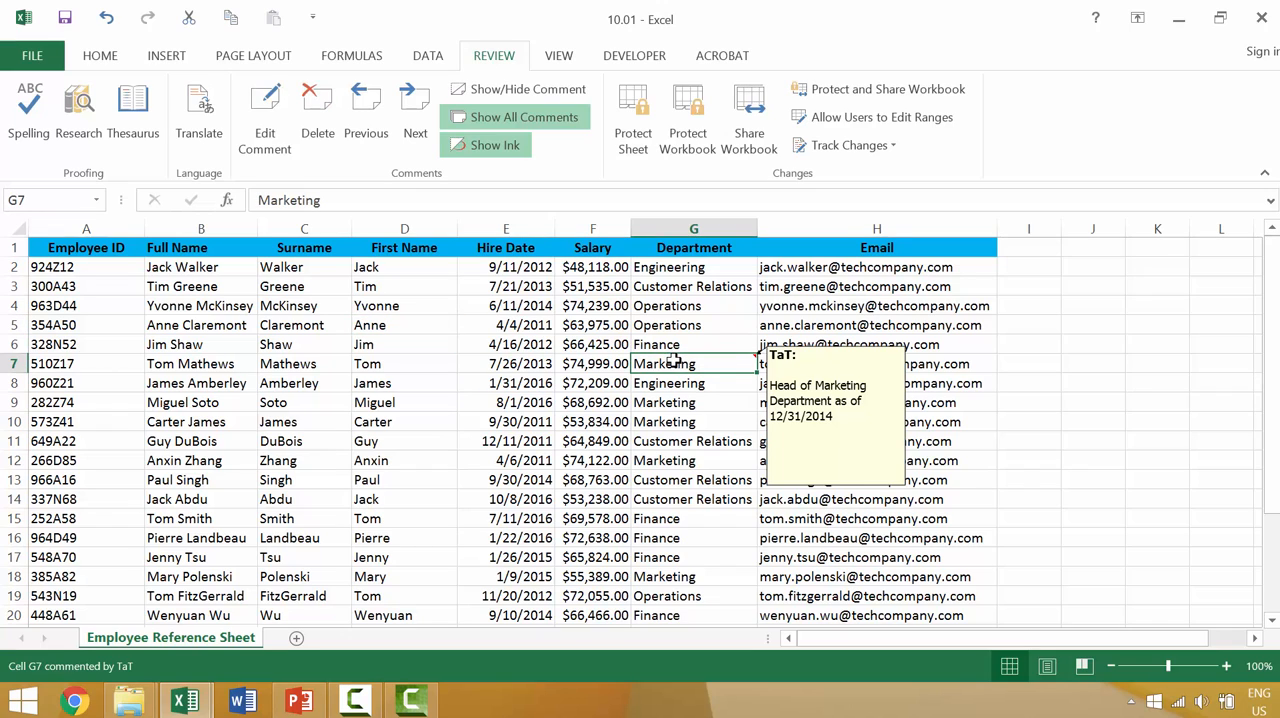
pyautogui.rightClick(675, 362)
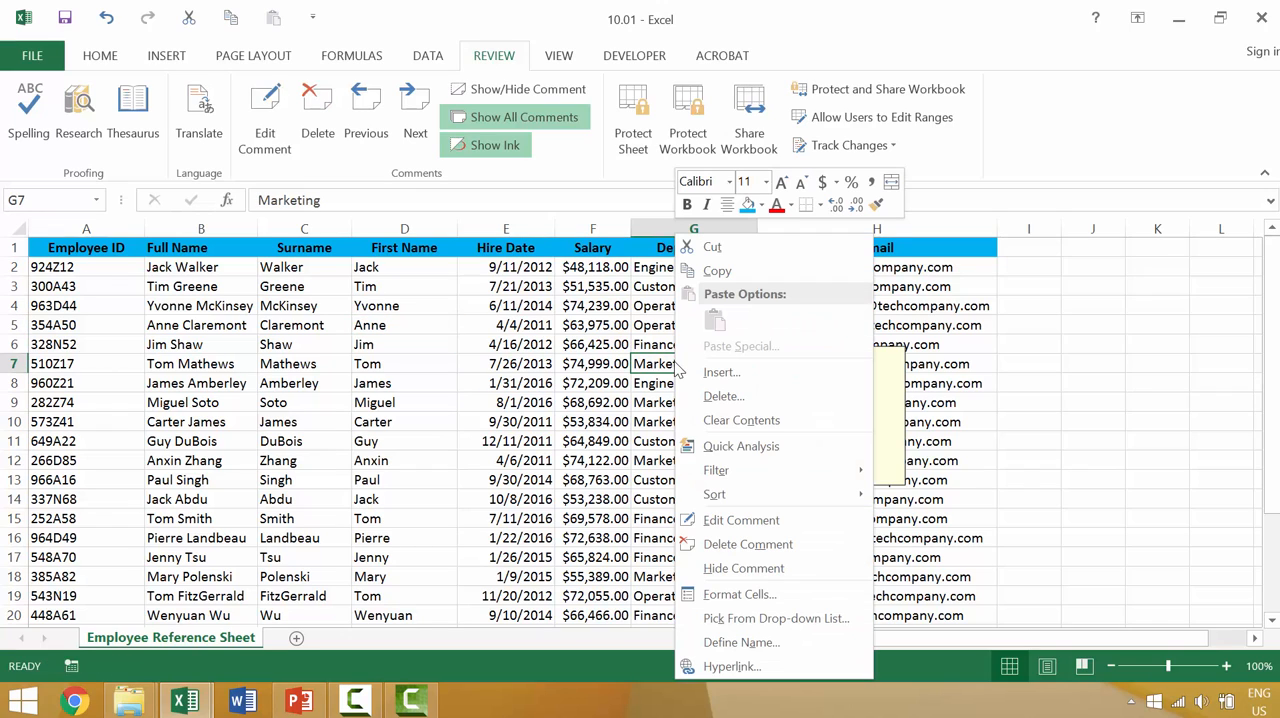
pyautogui.click(715, 544)
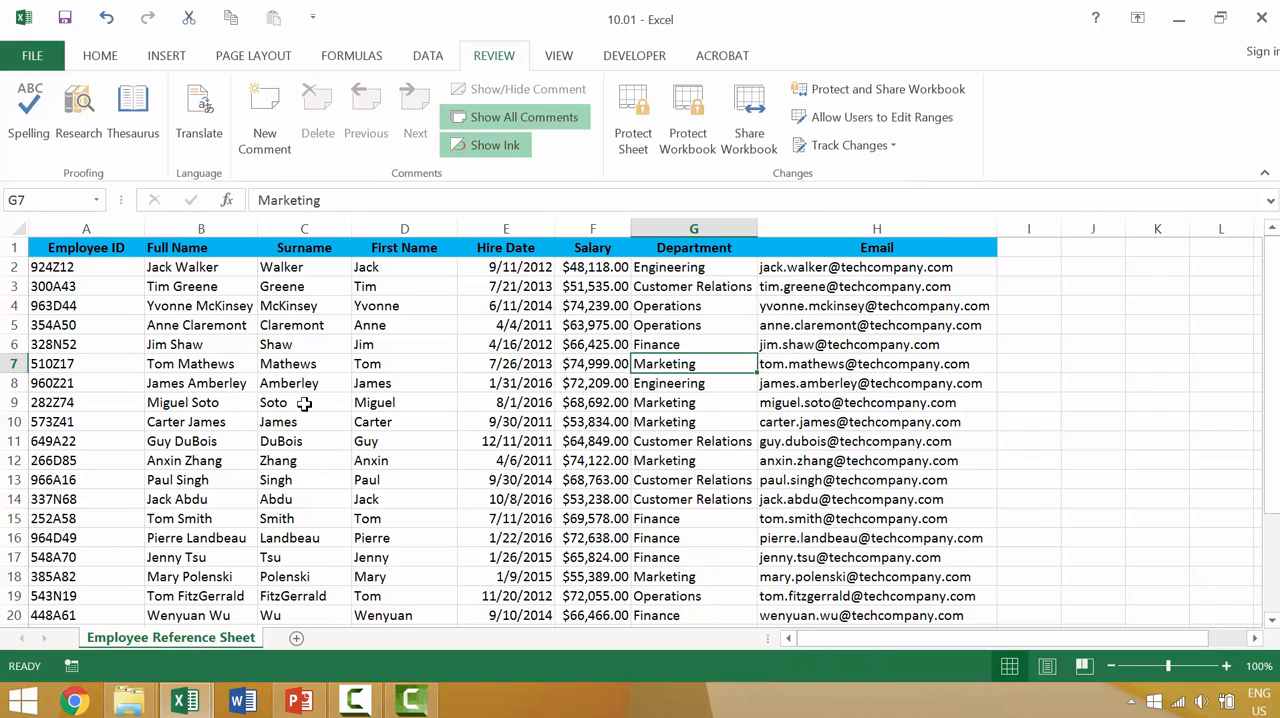
# Step: Insert a new comment without any text on first-name cell D5 and another on cell D8
pyautogui.click(375, 331)
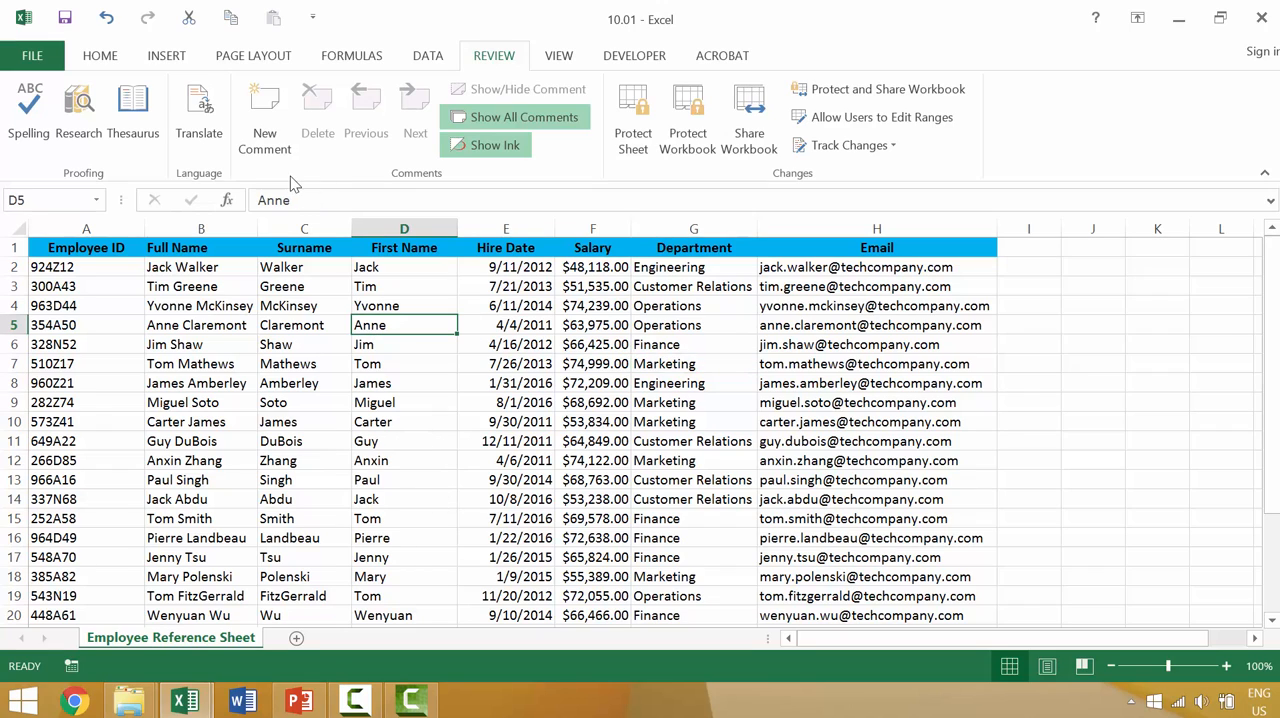
pyautogui.click(268, 103)
pyautogui.click(386, 379)
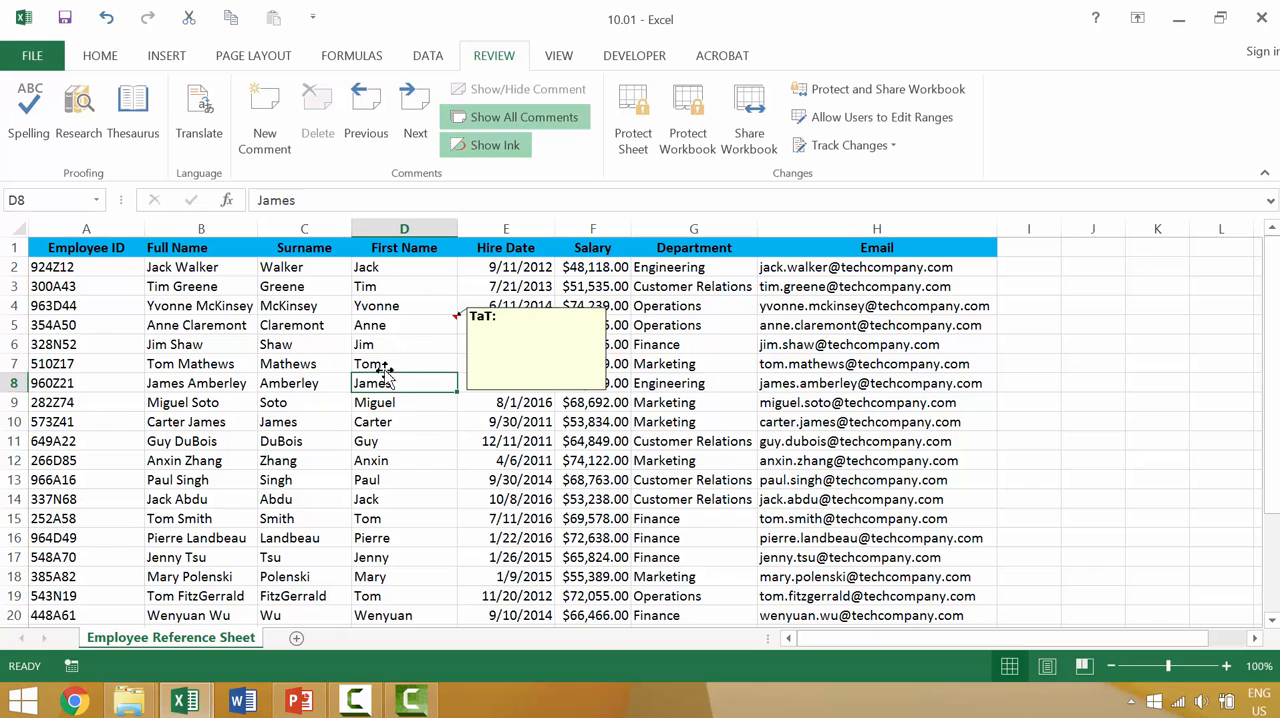
pyautogui.rightClick(388, 380)
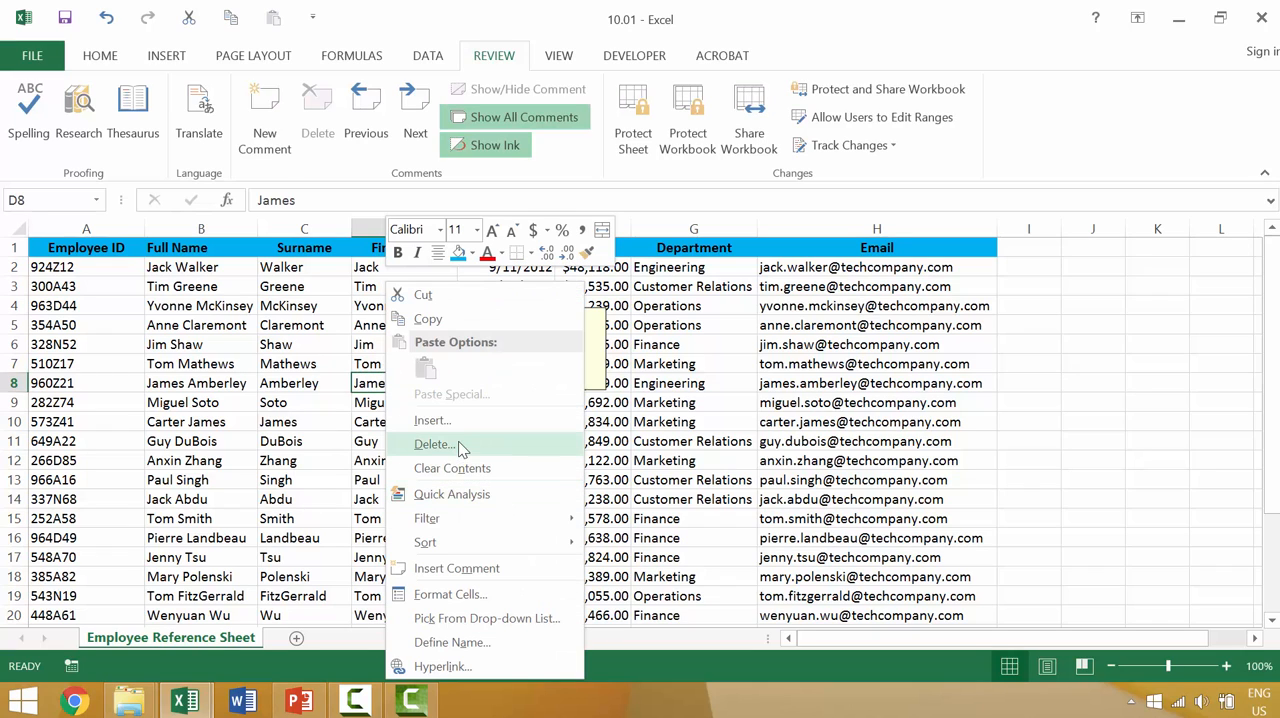
pyautogui.click(460, 569)
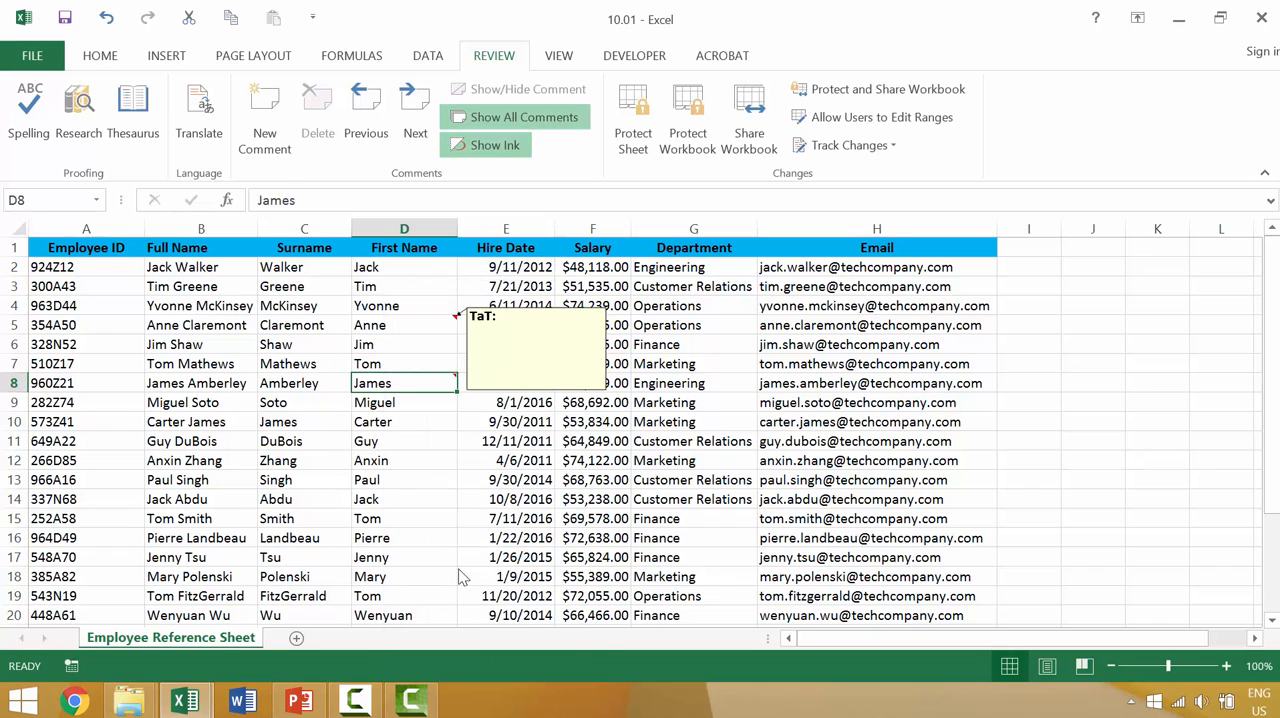
pyautogui.click(400, 494)
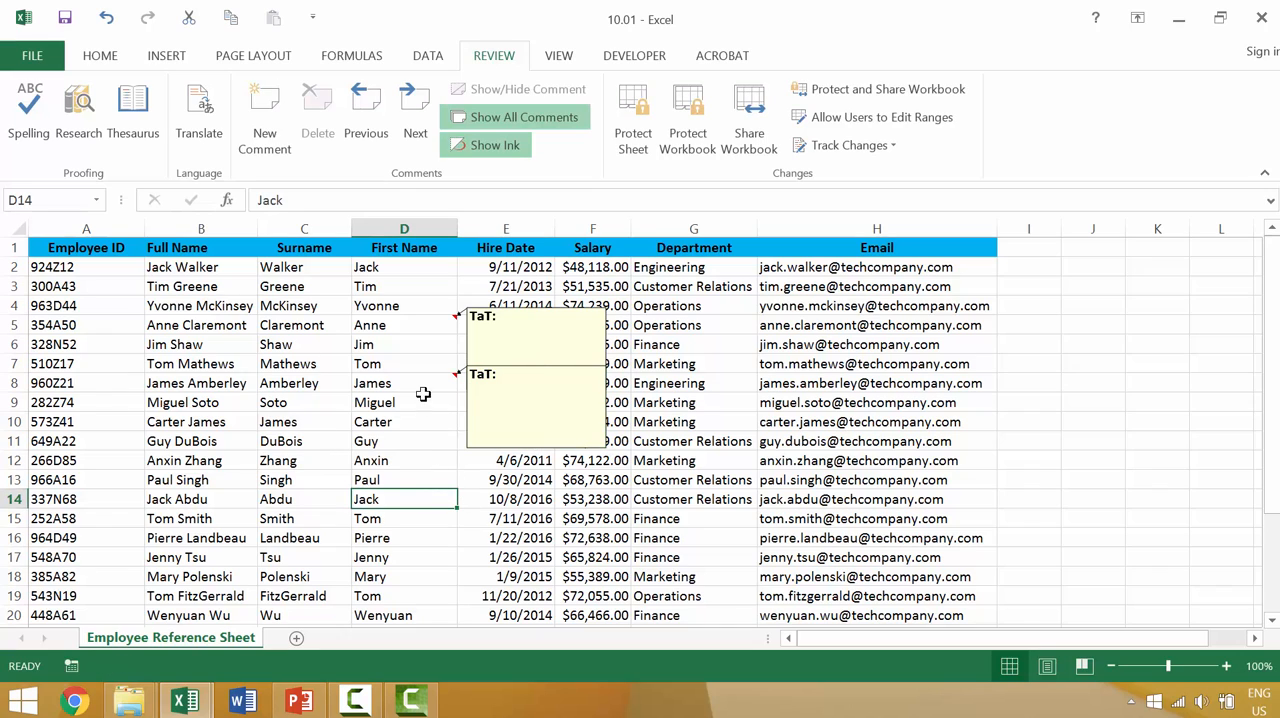
# Step: Edit the comment on cell D5 to read "edit me!" and close it
pyautogui.click(386, 324)
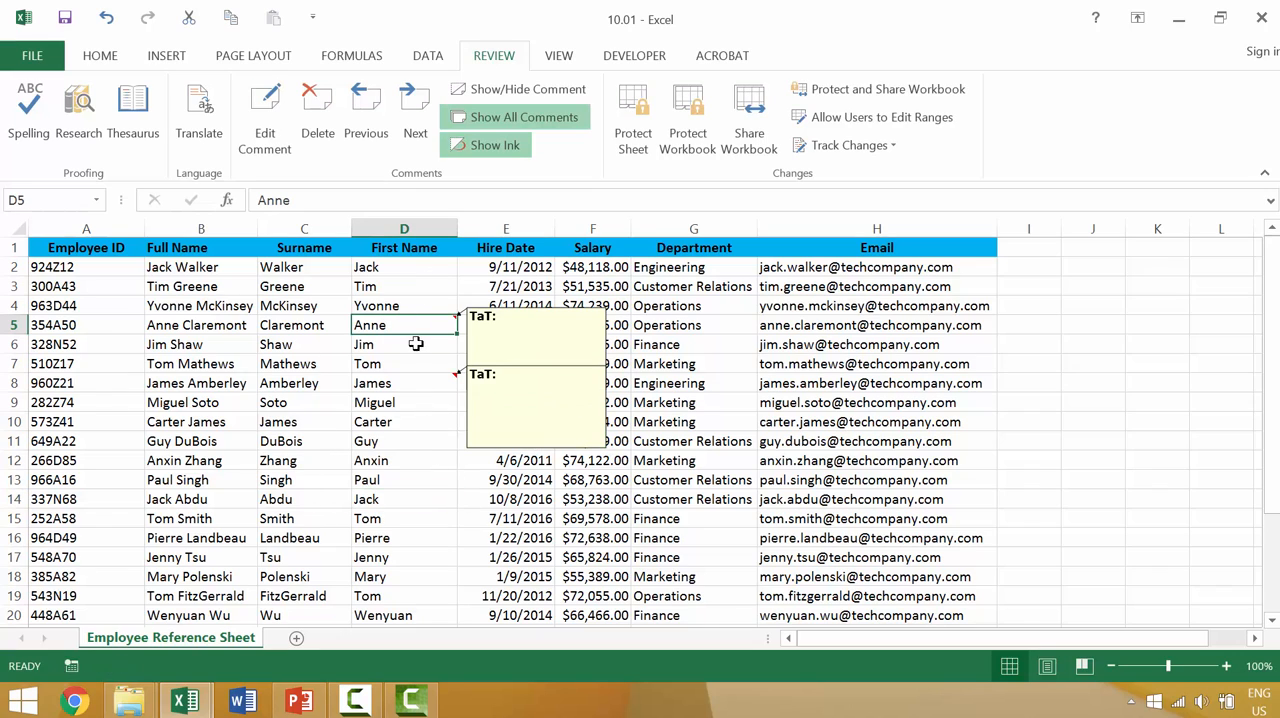
pyautogui.rightClick(412, 325)
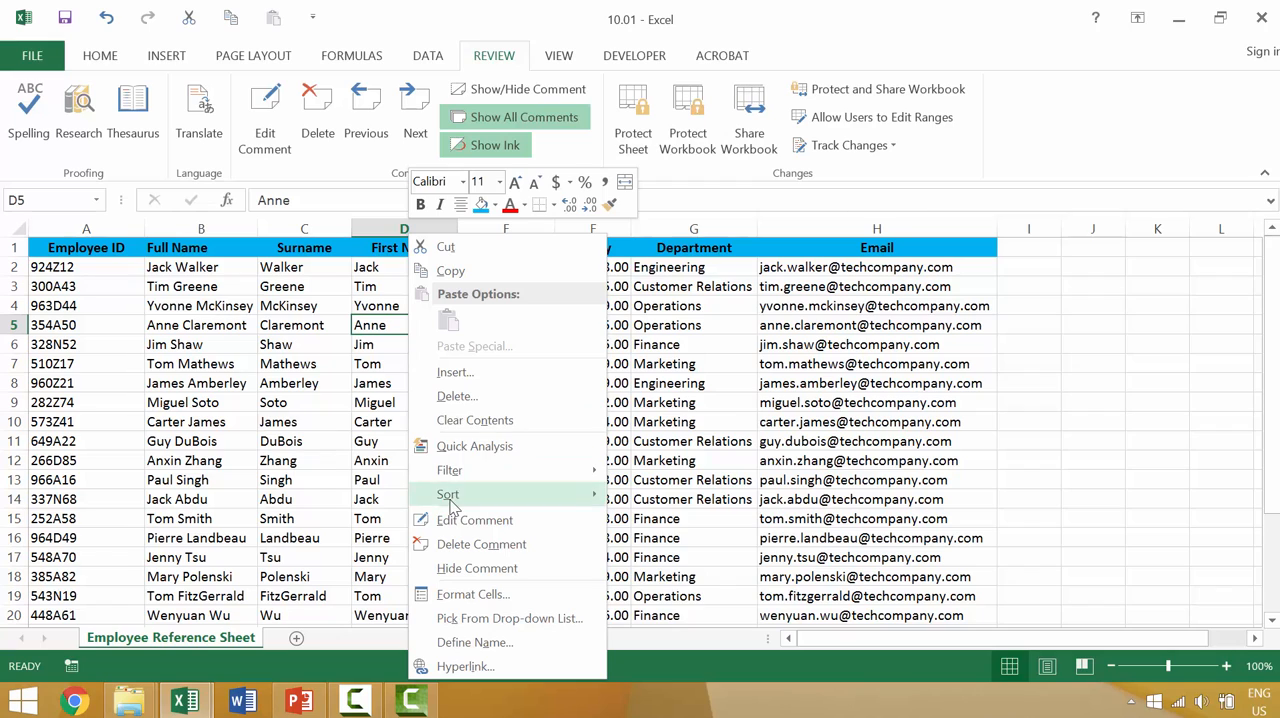
pyautogui.click(450, 520)
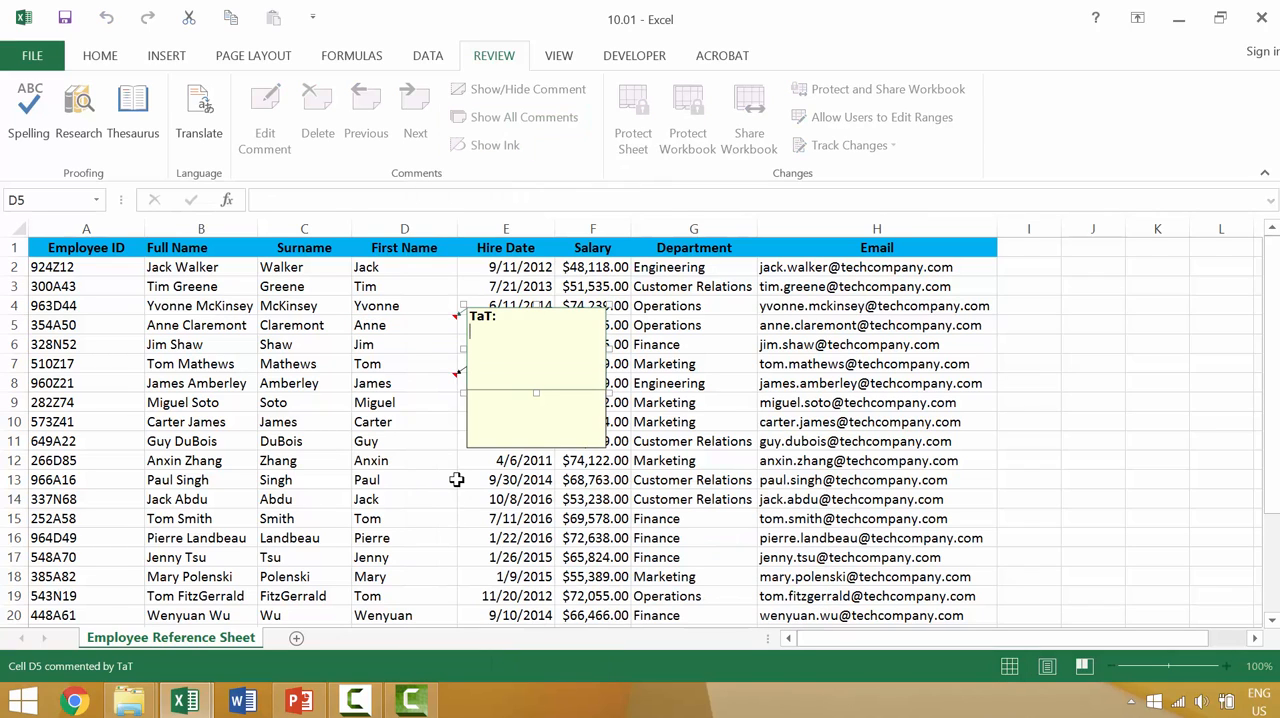
pyautogui.write('edit me!')
pyautogui.click(426, 503)
pyautogui.click(431, 381)
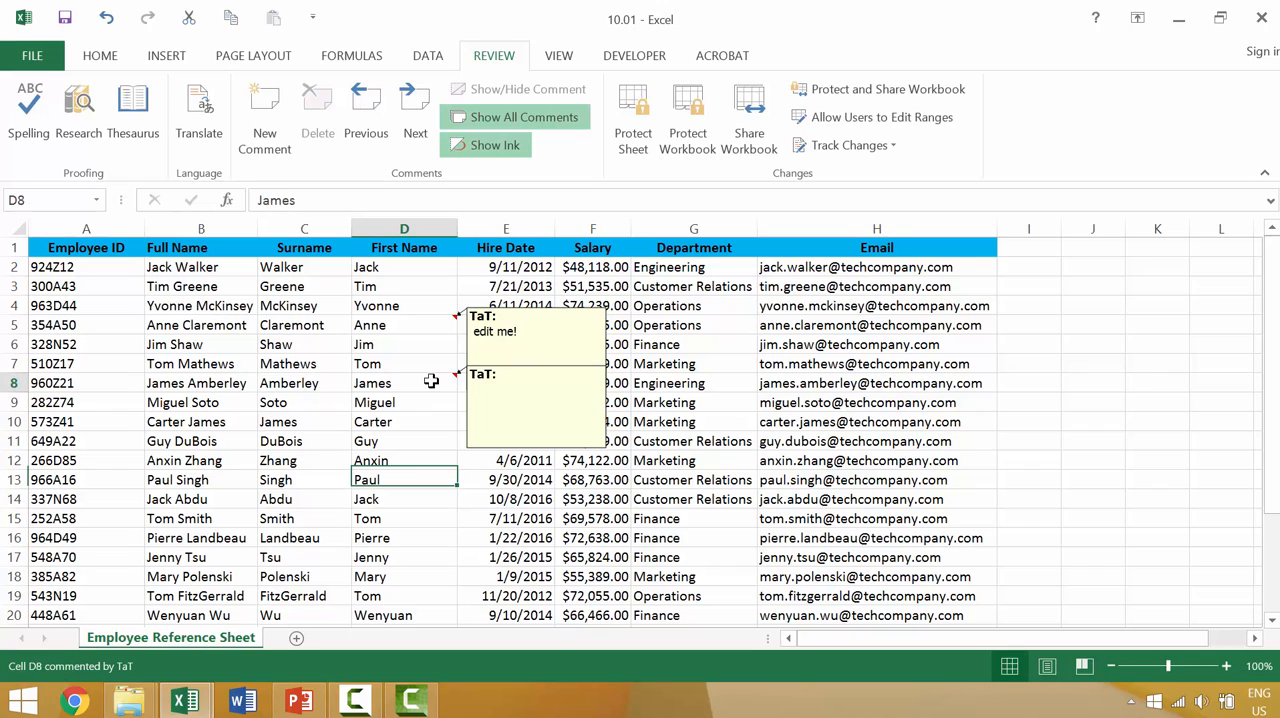
# Step: Edit the empty comment on first-name cell D8 to read "here we are!" and close it
pyautogui.click(431, 381)
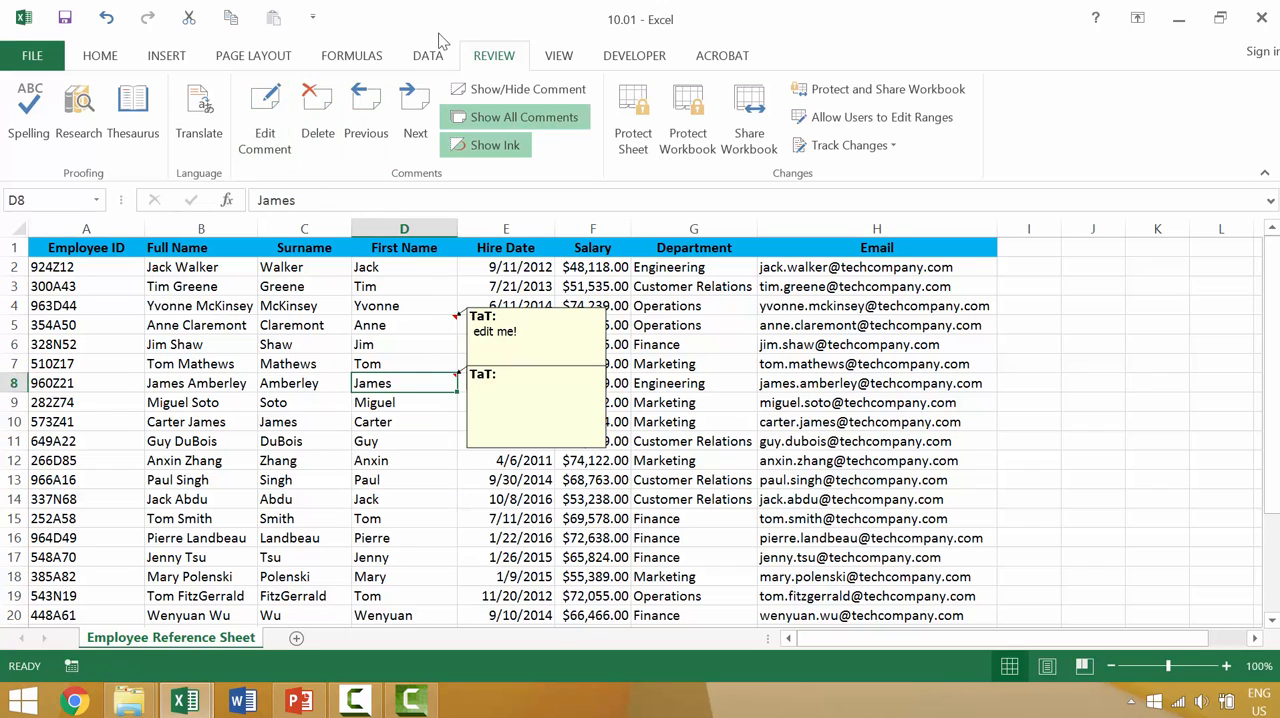
pyautogui.click(265, 120)
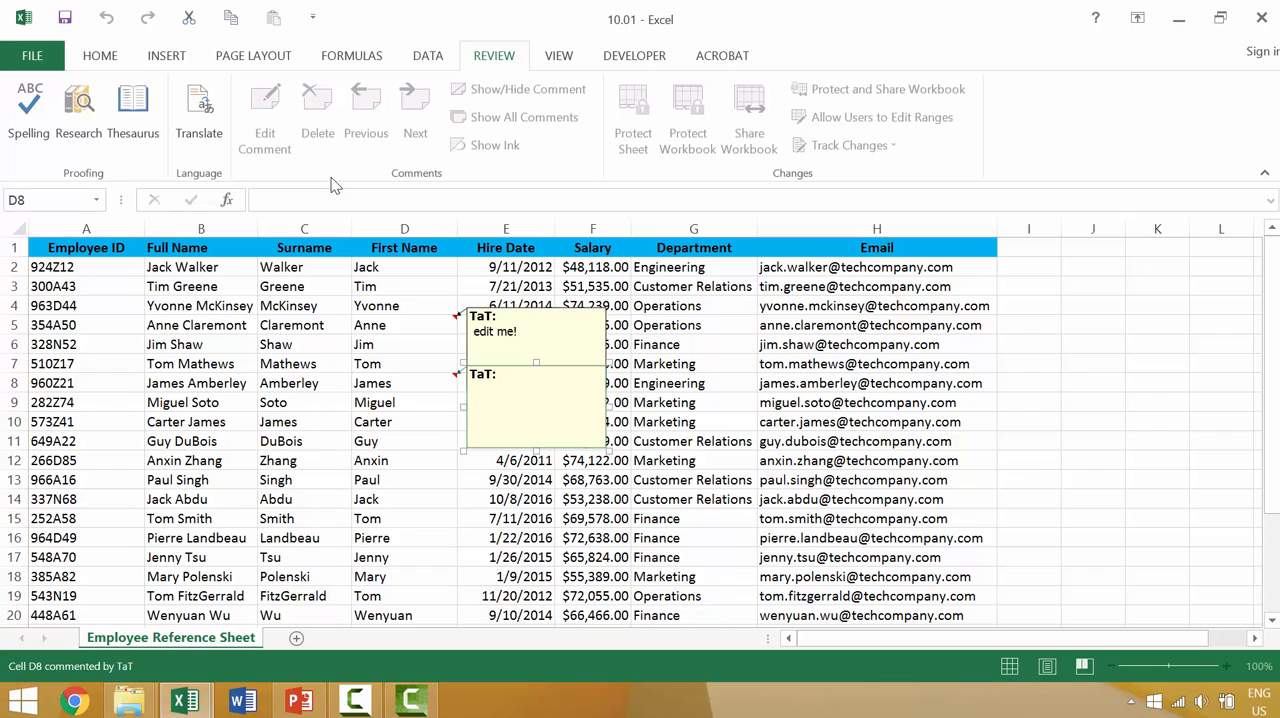
pyautogui.write('here we are!')
pyautogui.click(392, 554)
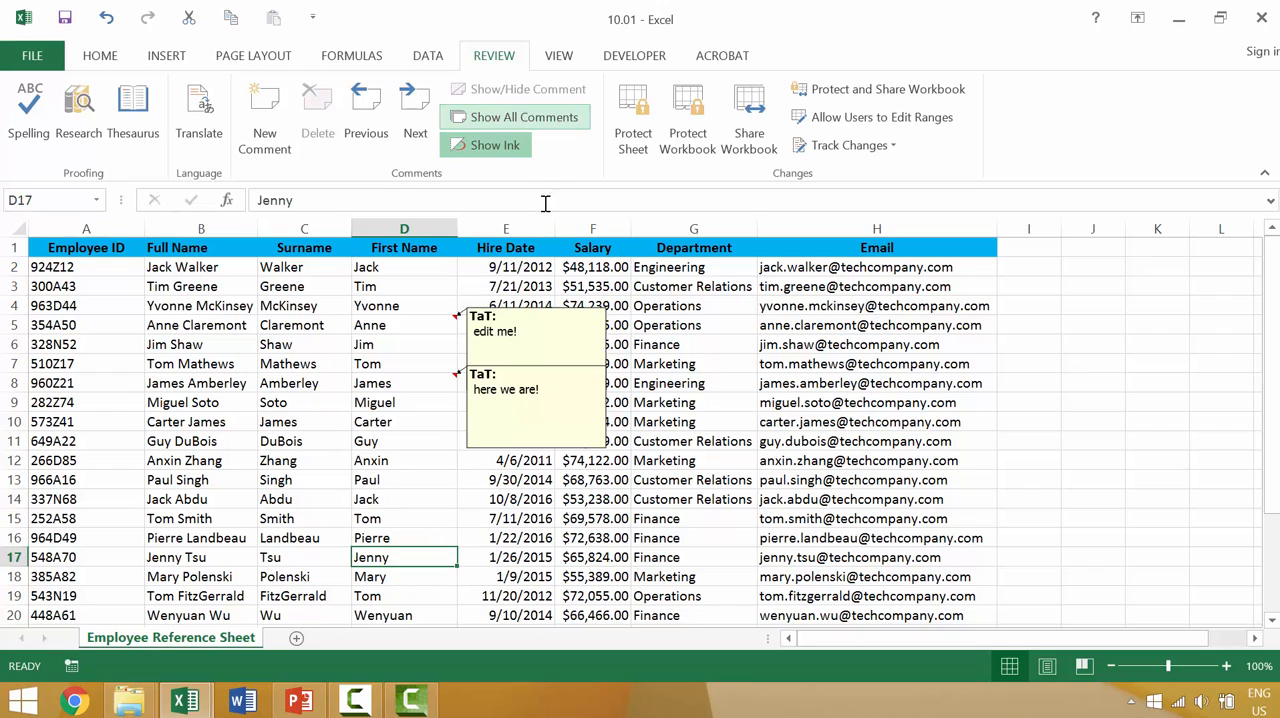
# Step: Hide all comments on the sheet and delete the comment on cell D5
pyautogui.click(529, 122)
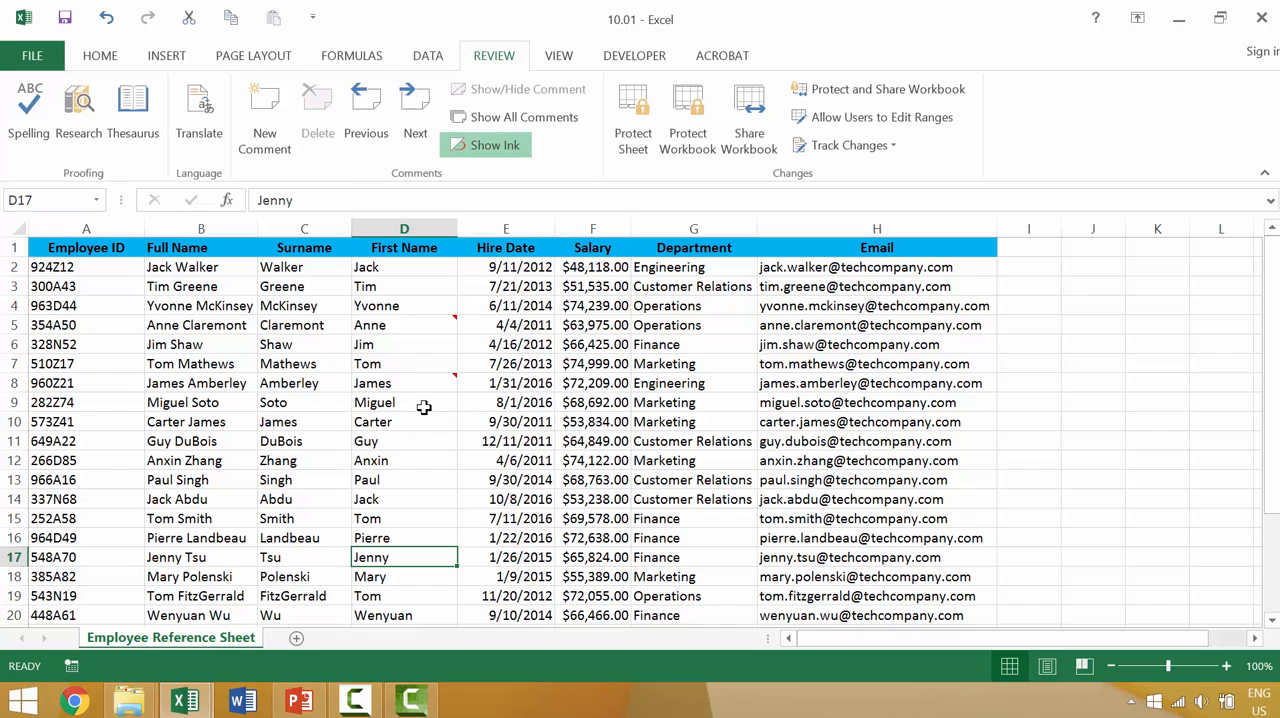
pyautogui.click(445, 322)
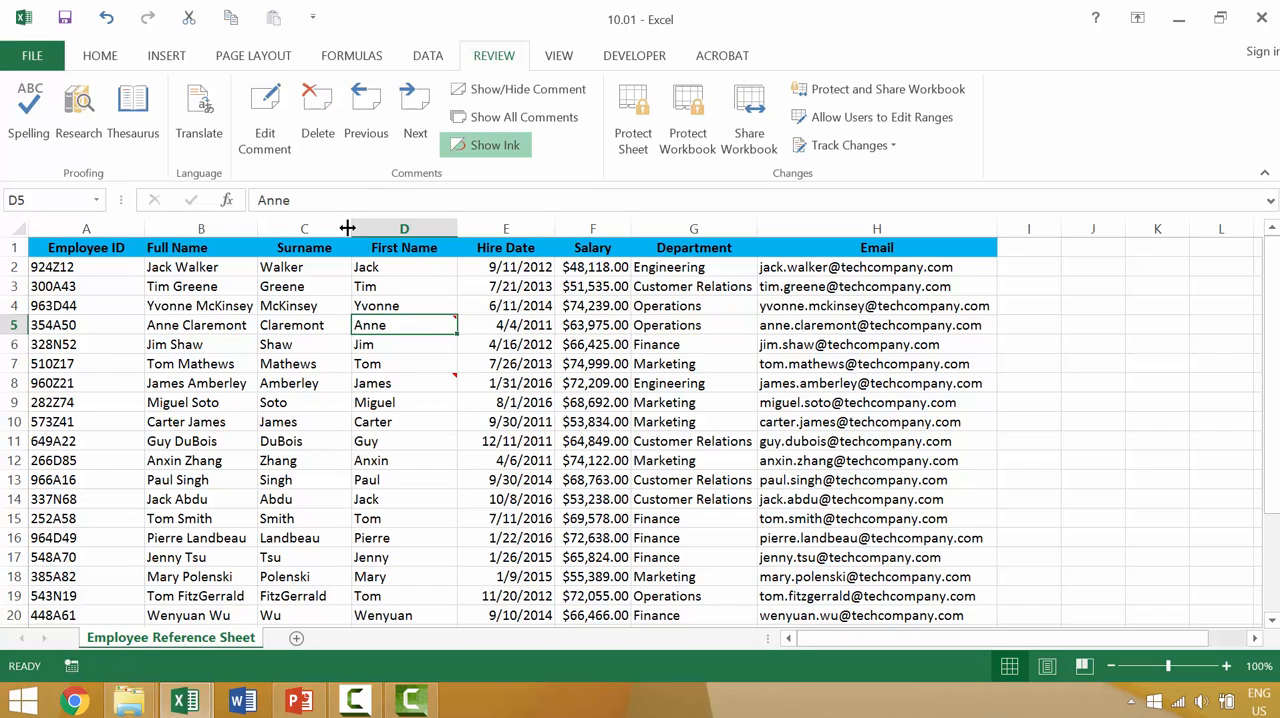
pyautogui.click(317, 140)
pyautogui.click(381, 454)
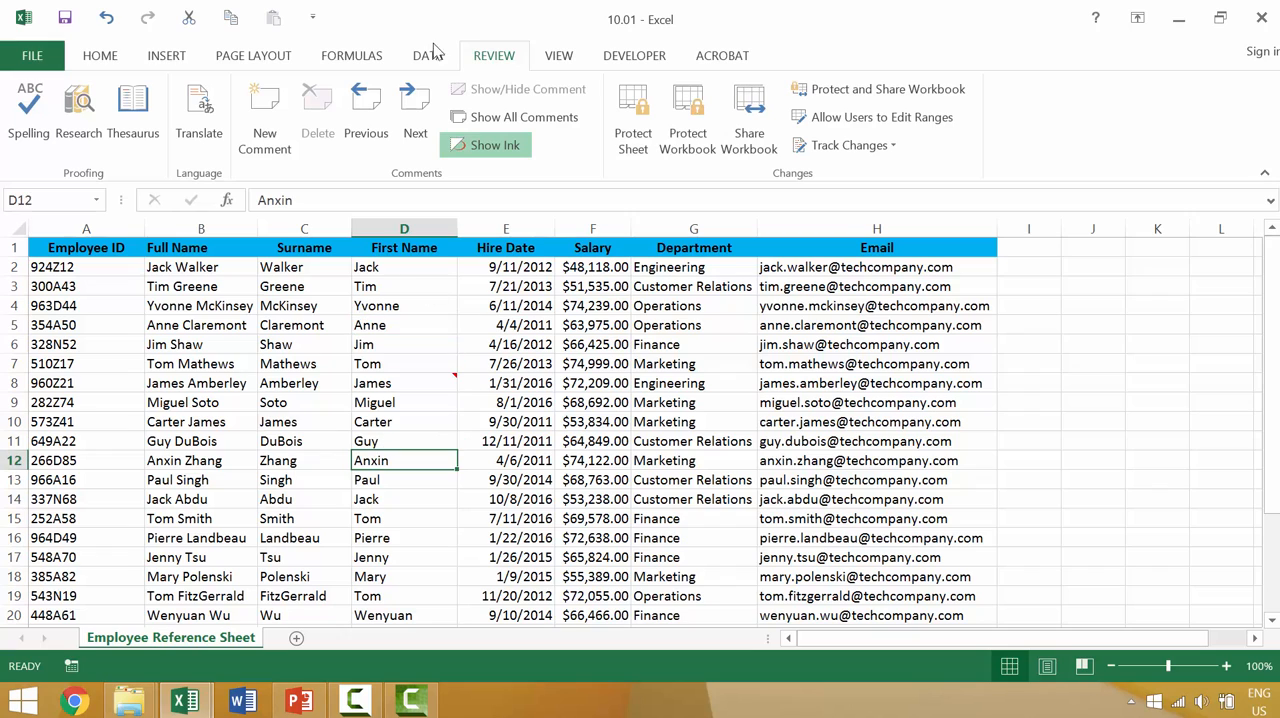
# Step: Jump to the next comment, on cell D8, to delete it, and undo that deletion
pyautogui.click(415, 128)
pyautogui.click(606, 401)
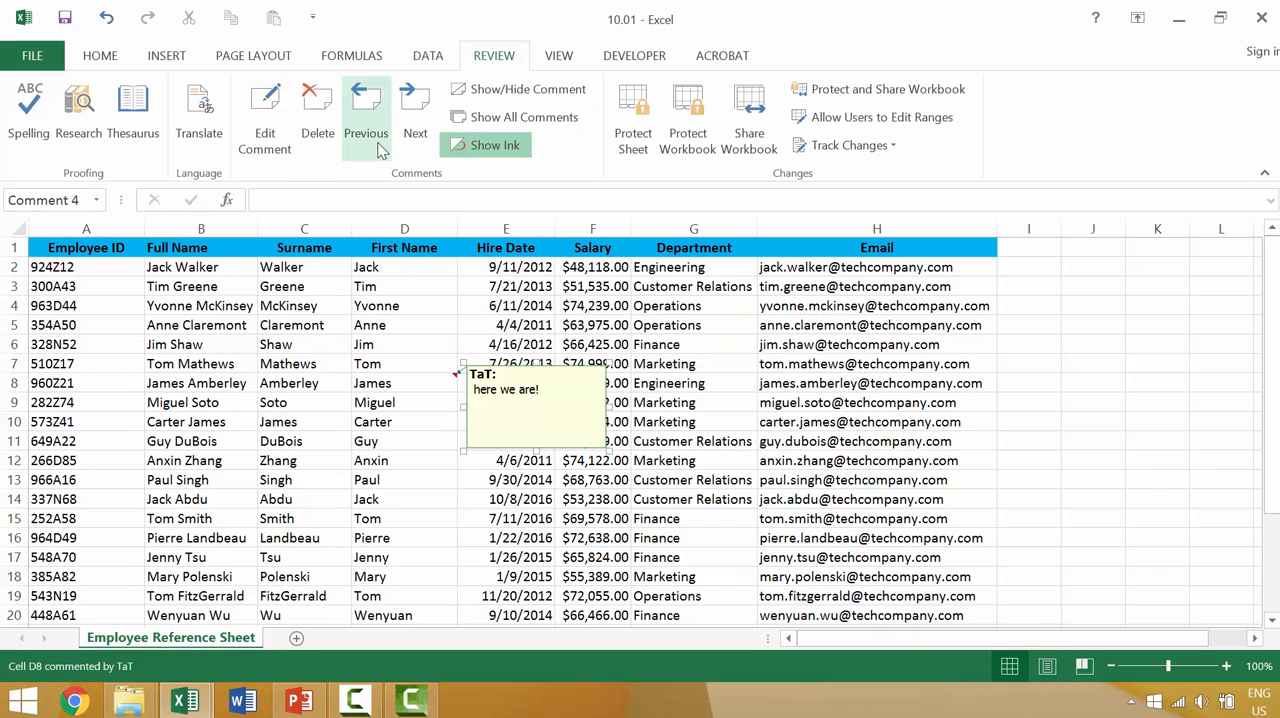
pyautogui.click(320, 116)
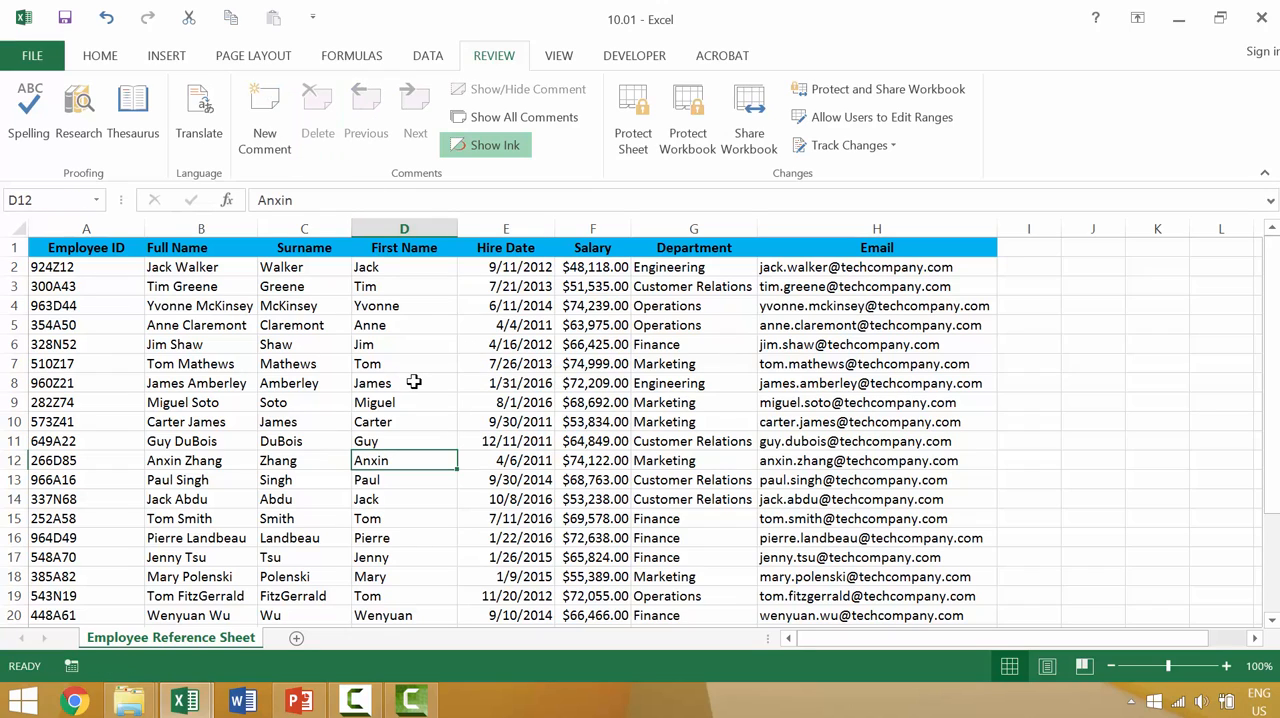
pyautogui.hotkey('ctrl', 'z')
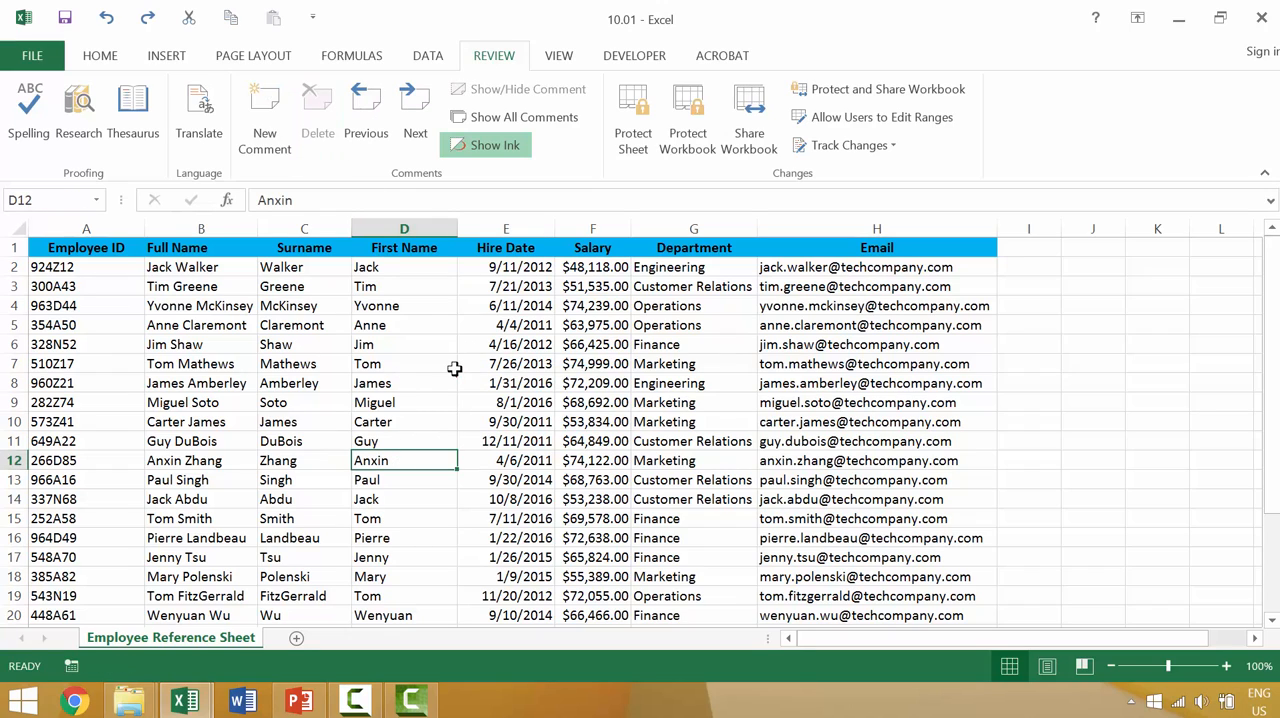
# Step: Delete the restored comment directly from first-name cell D8
pyautogui.click(452, 377)
pyautogui.rightClick(452, 377)
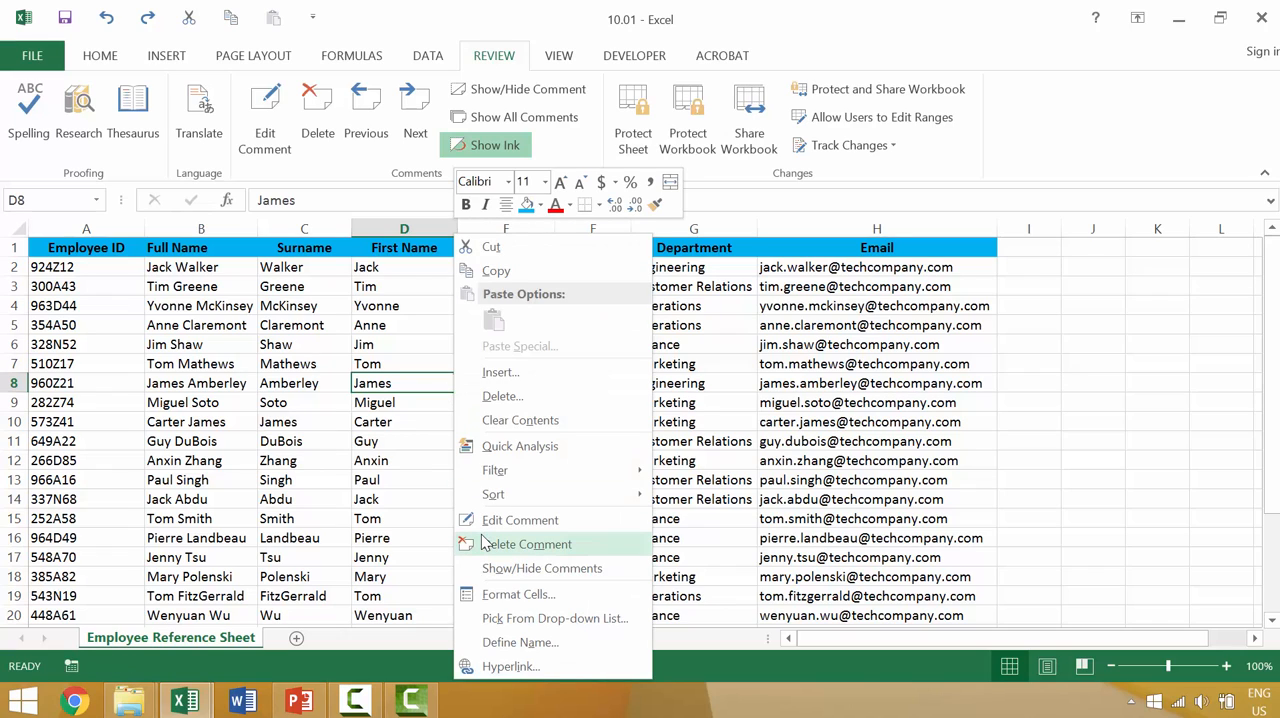
pyautogui.click(520, 544)
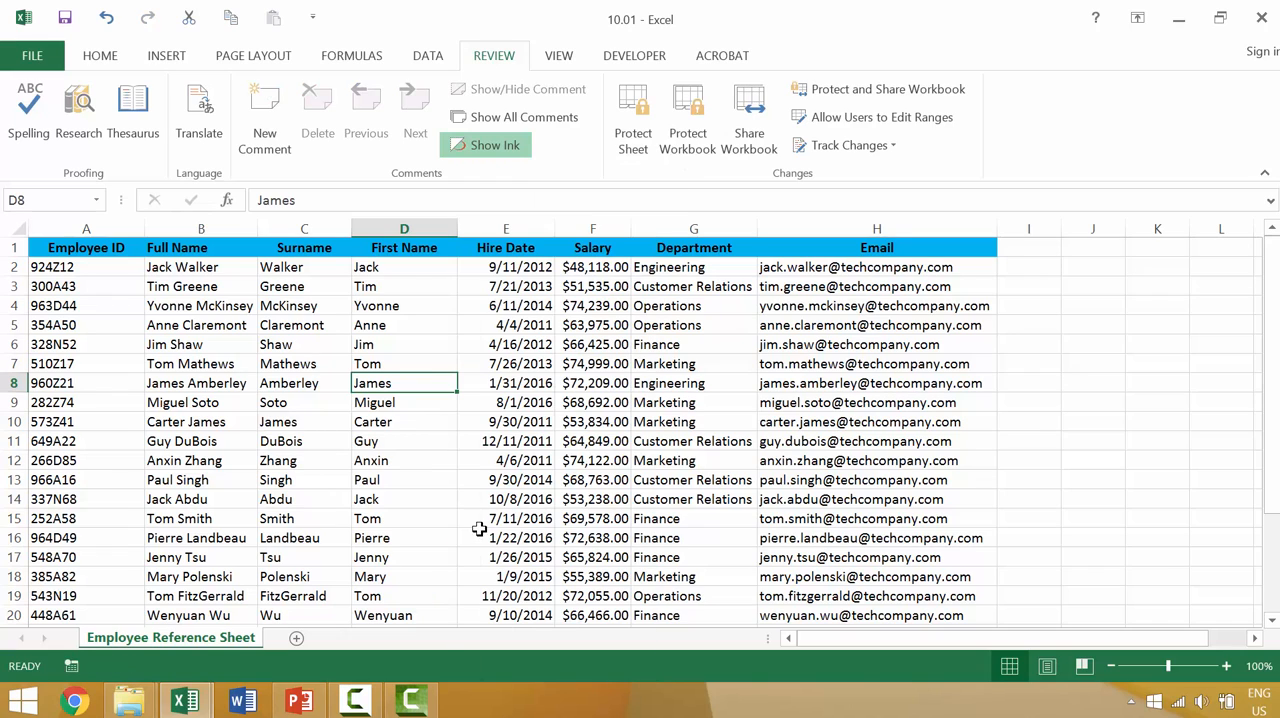